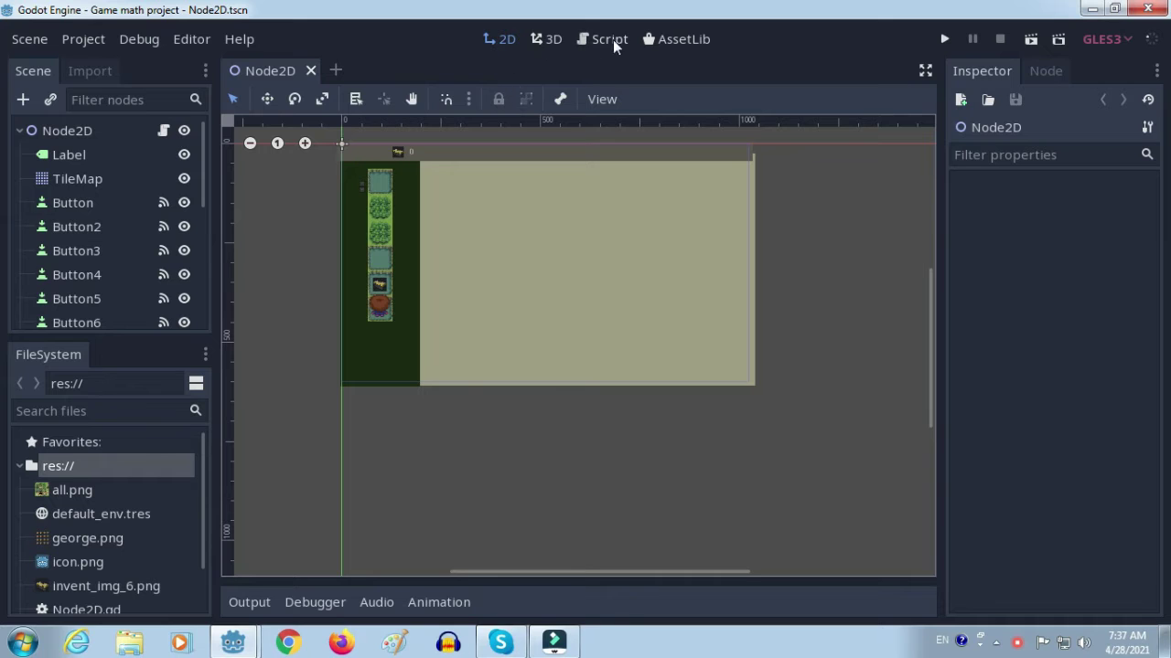
# Search the AssetLib for 'font' and open the Open Font Package details.
pyautogui.click(676, 41)
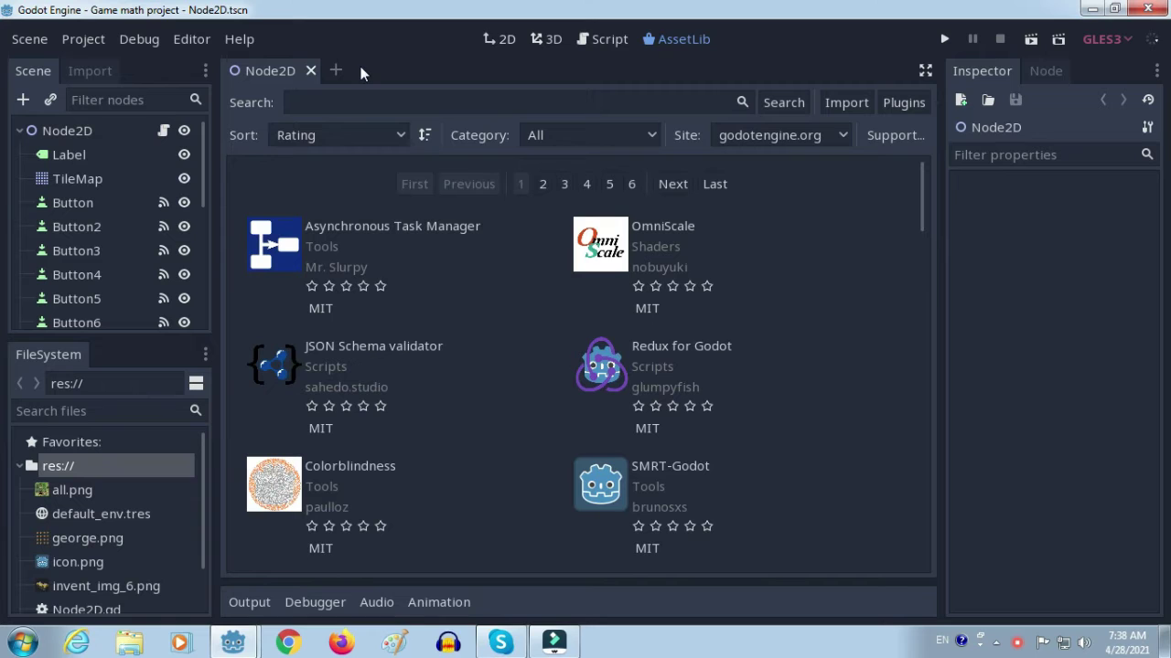
pyautogui.click(349, 102)
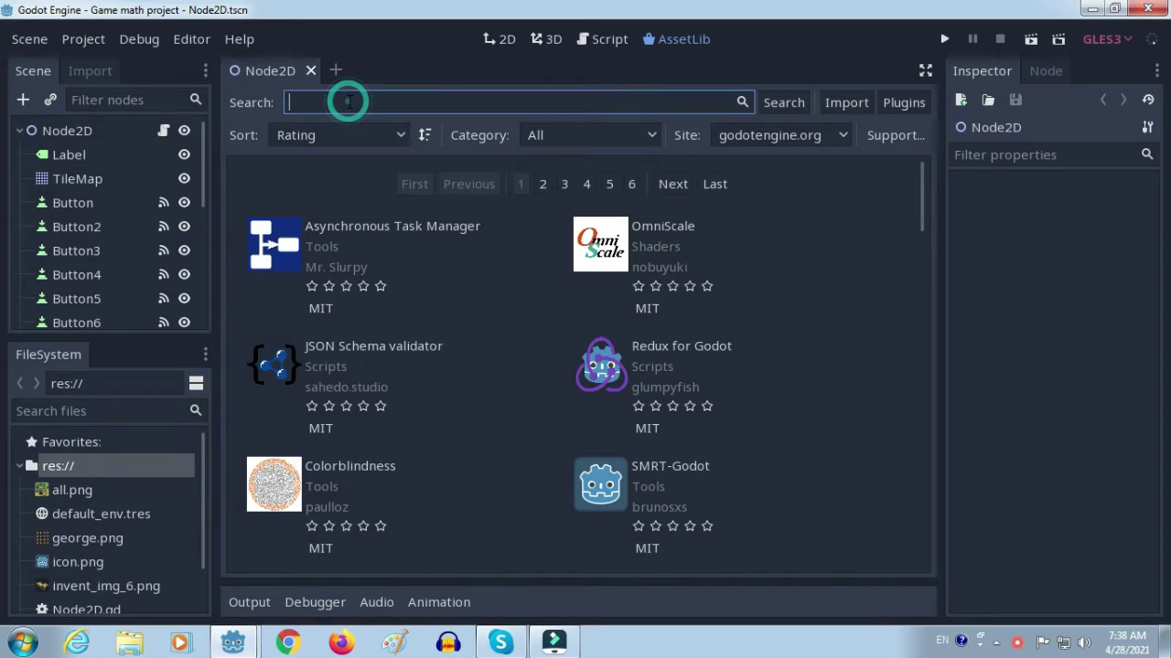
pyautogui.write('fo')
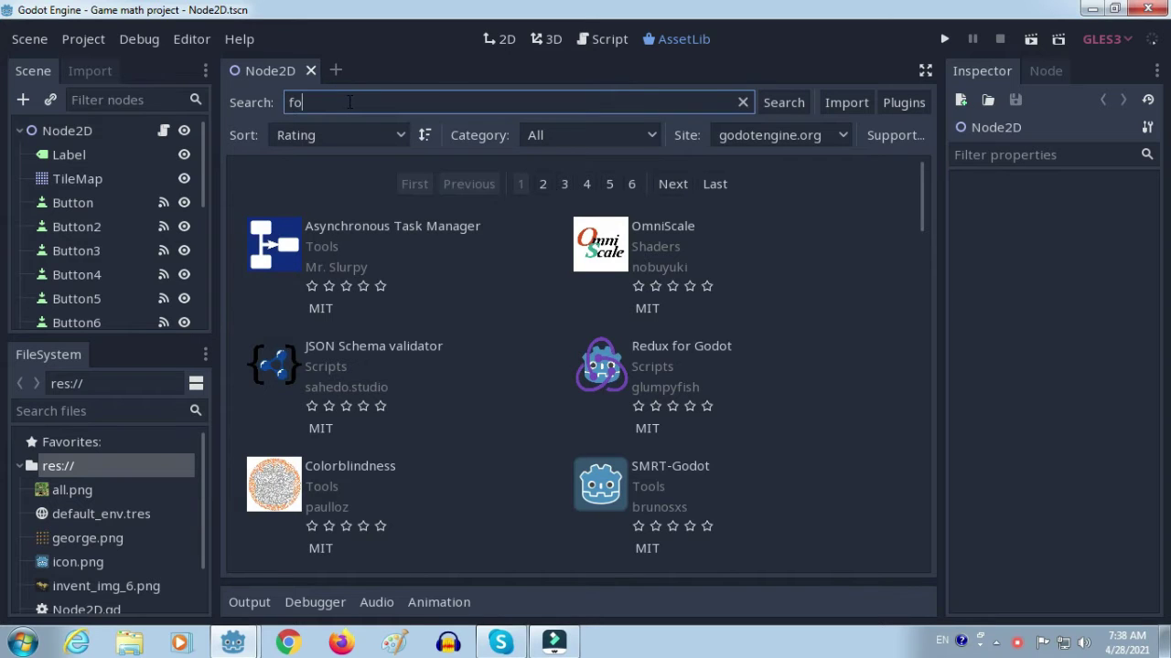
pyautogui.write('nt')
pyautogui.click(782, 103)
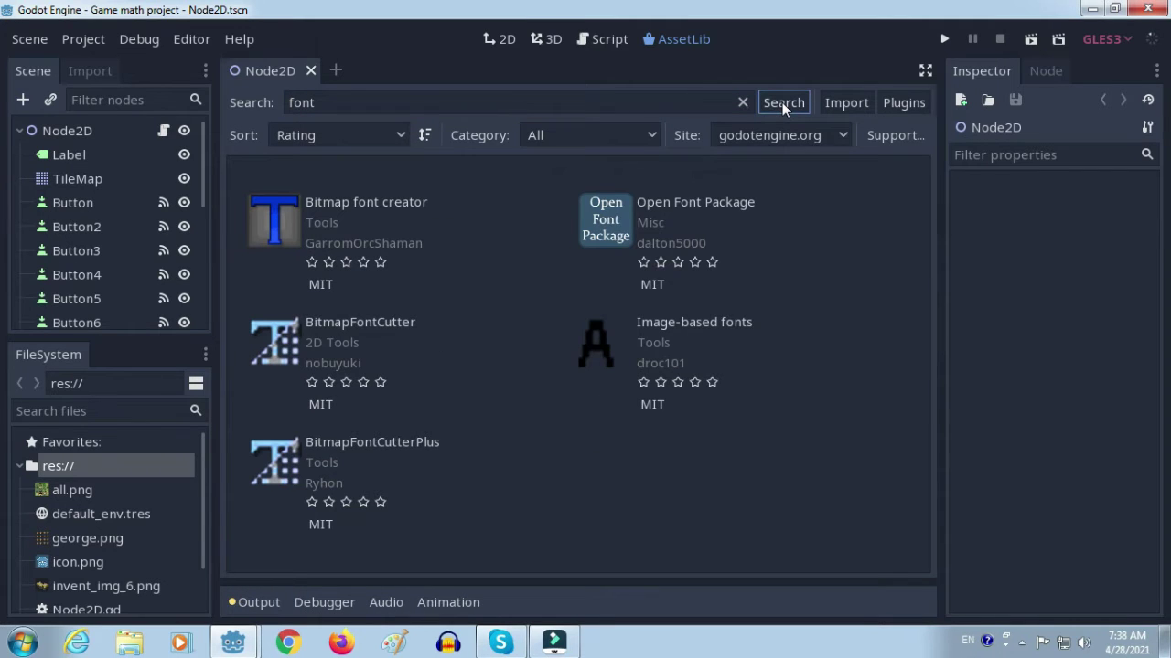
pyautogui.click(622, 223)
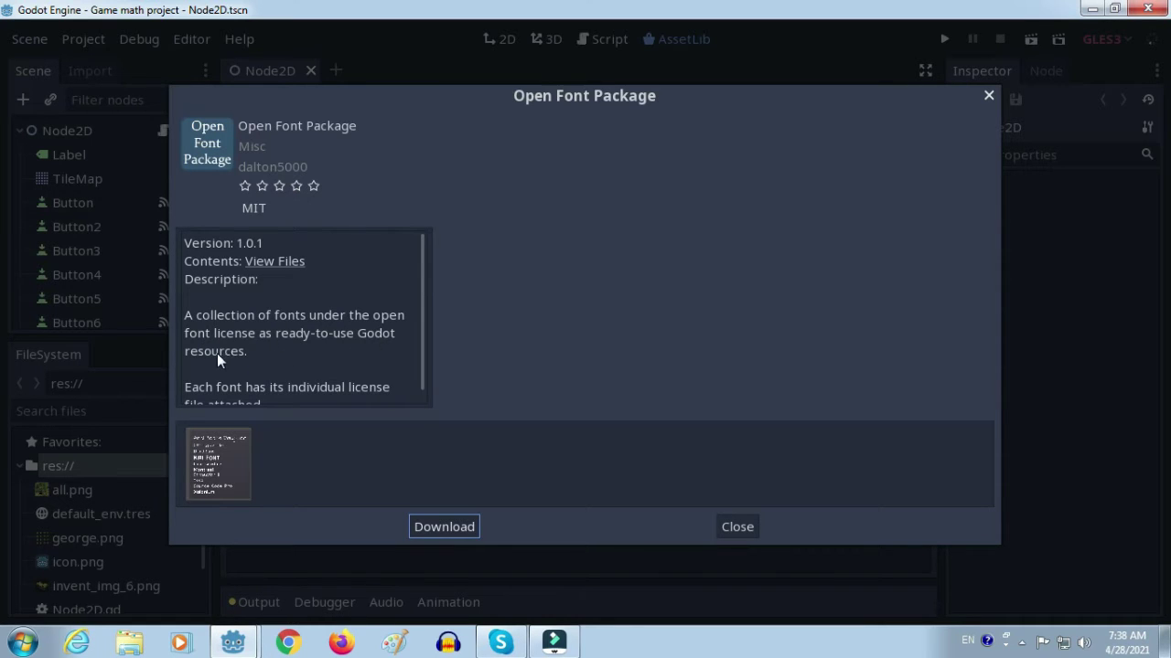
# Download the Open Font Package and start installing it once it reports Success.
pyautogui.click(426, 526)
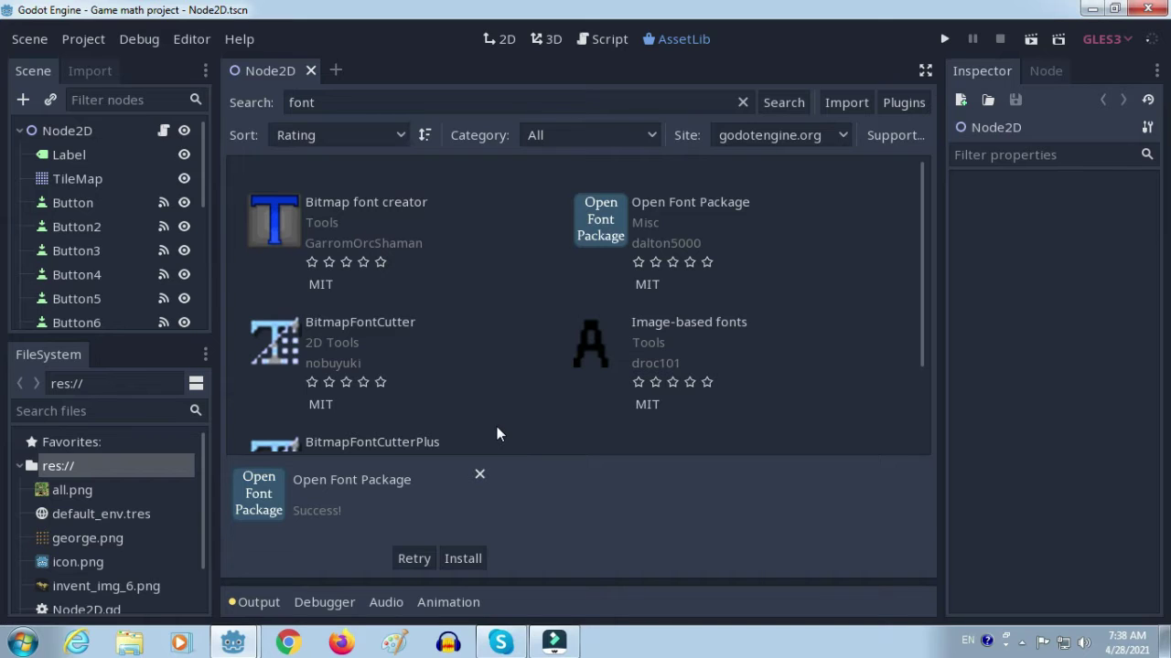
pyautogui.click(467, 560)
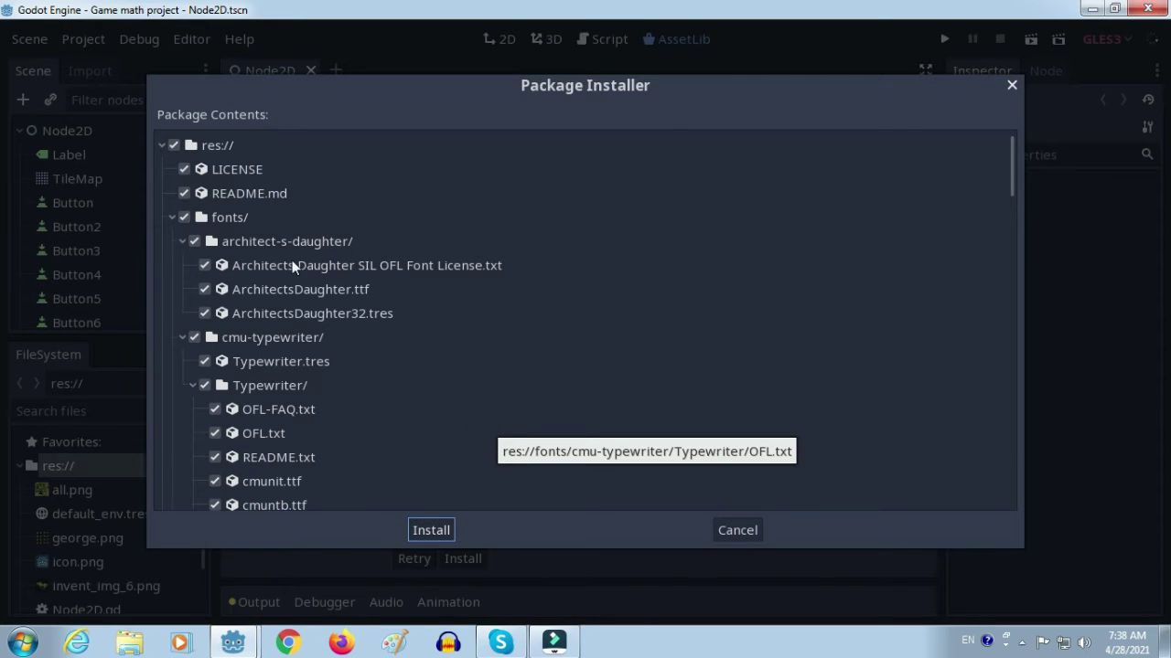
# Review the Package Installer file tree, then install the package files and dismiss the success message.
pyautogui.scroll(-5, 284, 201)
pyautogui.scroll(-4, 284, 202)
pyautogui.scroll(-3, 284, 201)
pyautogui.scroll(-3, 284, 201)
pyautogui.scroll(-4, 284, 201)
pyautogui.scroll(-3, 285, 201)
pyautogui.scroll(-2, 284, 201)
pyautogui.scroll(-4, 284, 201)
pyautogui.scroll(-4, 284, 200)
pyautogui.scroll(-2, 284, 200)
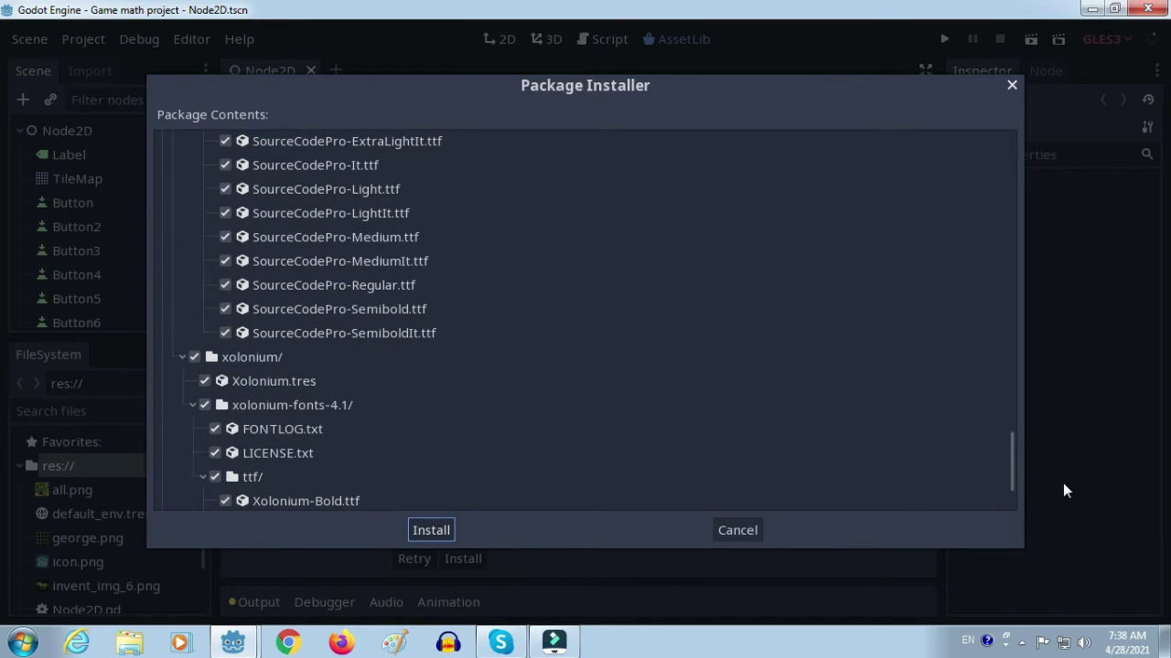
pyautogui.moveTo(1015, 460); pyautogui.dragTo(1013, 131)
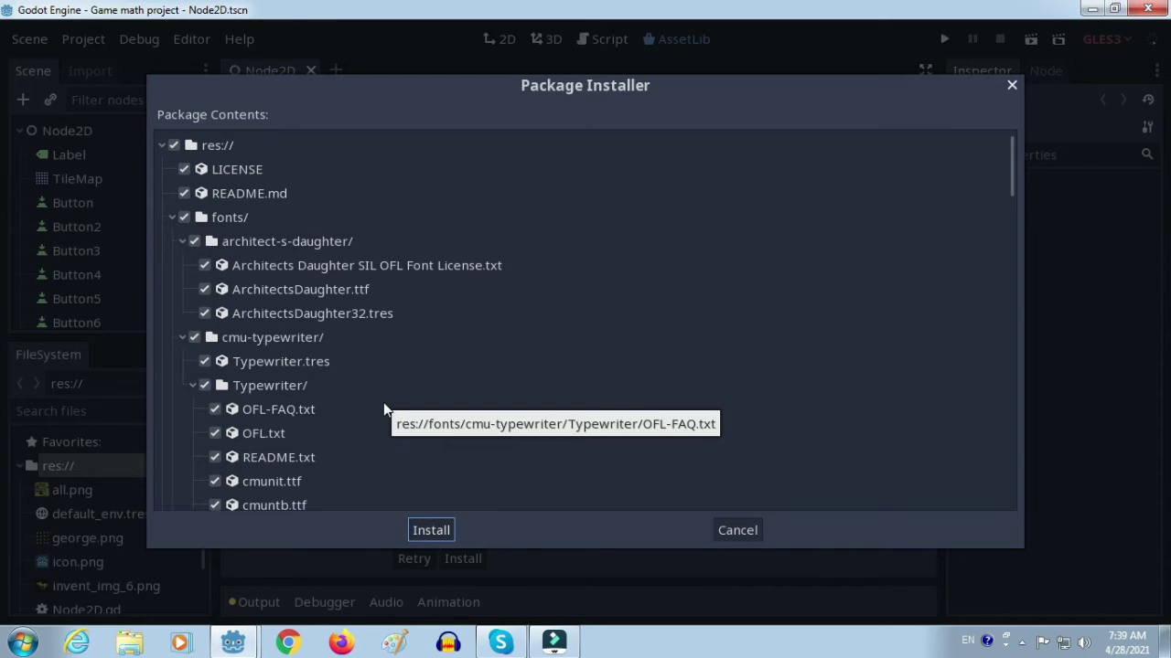
pyautogui.scroll(-4, 363, 356)
pyautogui.scroll(-3, 363, 356)
pyautogui.scroll(-2, 363, 355)
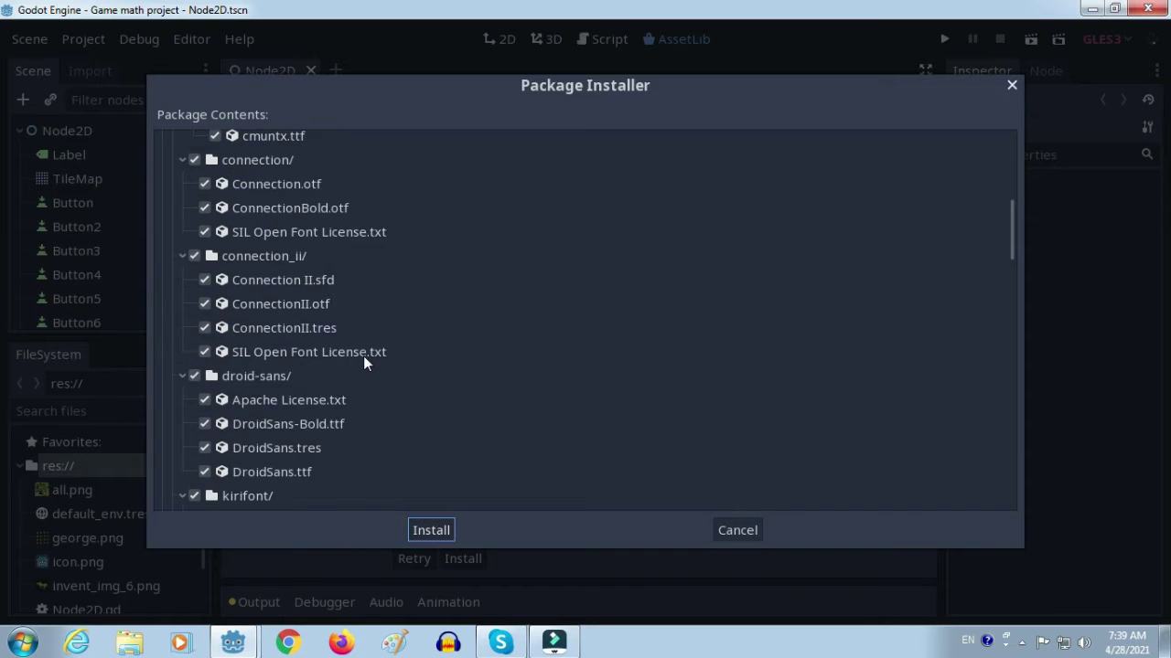
pyautogui.scroll(-1, 364, 357)
pyautogui.scroll(-2, 364, 358)
pyautogui.scroll(4, 364, 357)
pyautogui.scroll(5, 364, 357)
pyautogui.scroll(3, 363, 364)
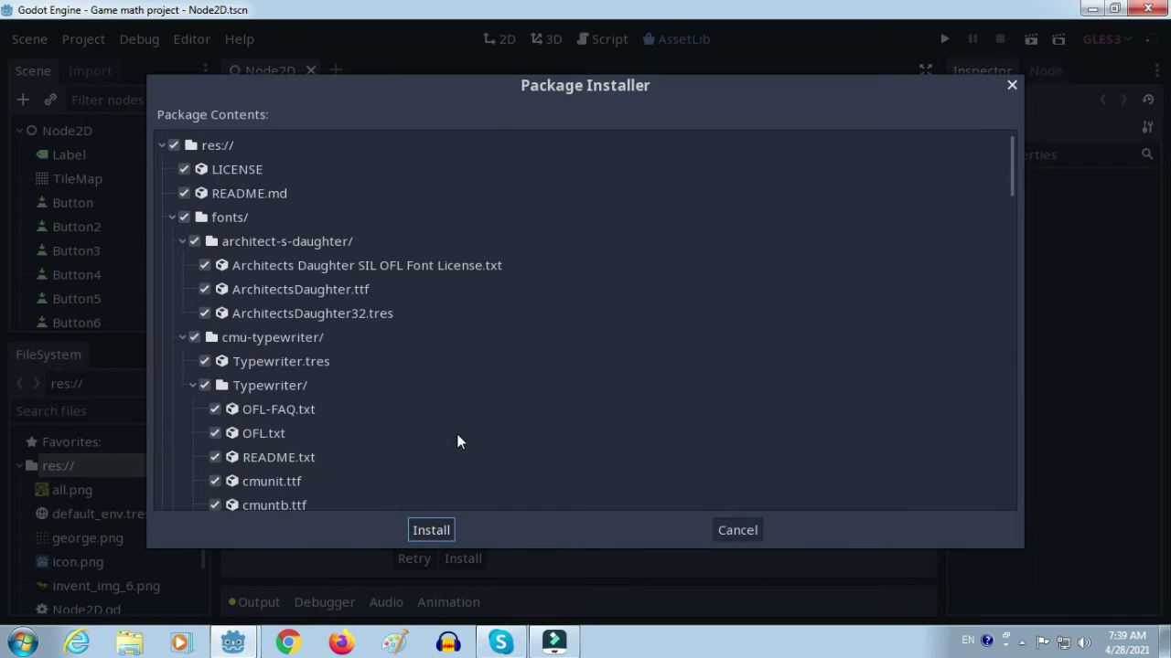
pyautogui.click(430, 530)
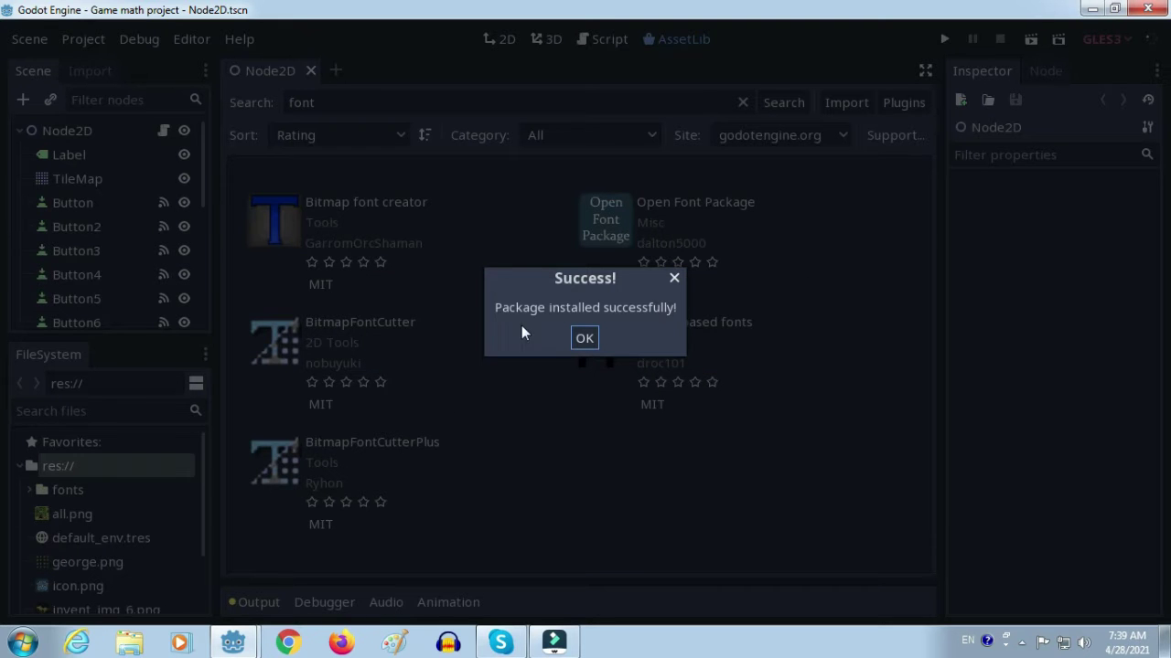
pyautogui.click(583, 340)
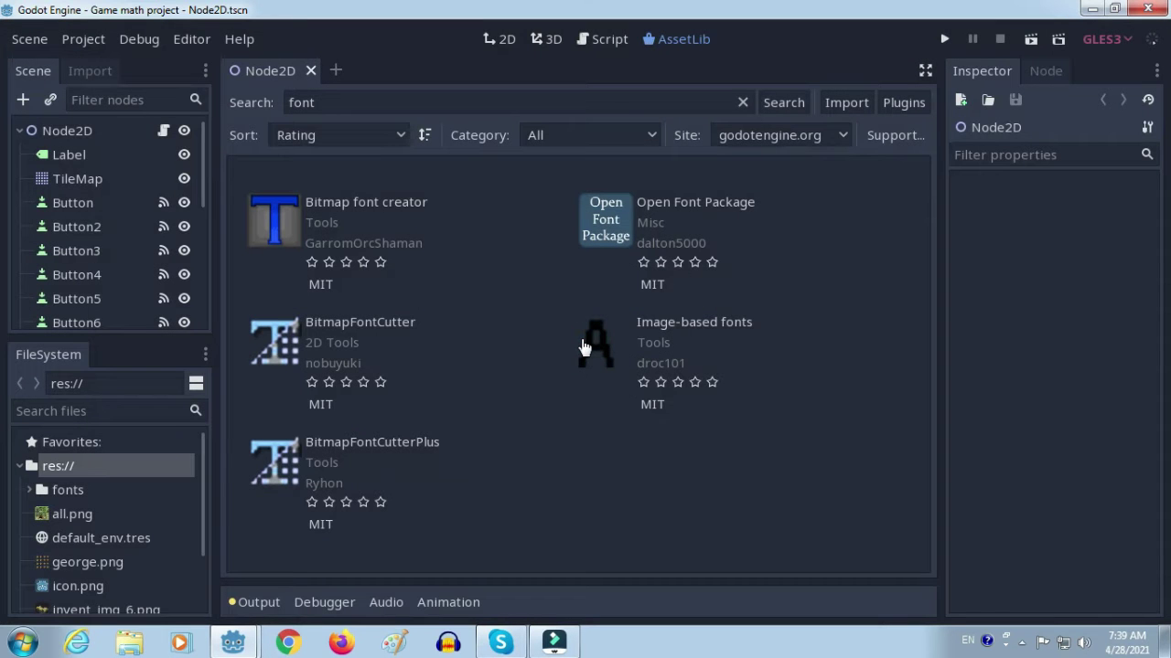
# In the 2D editor, create a RichTextLabel child node found by searching 'rich'.
pyautogui.click(504, 40)
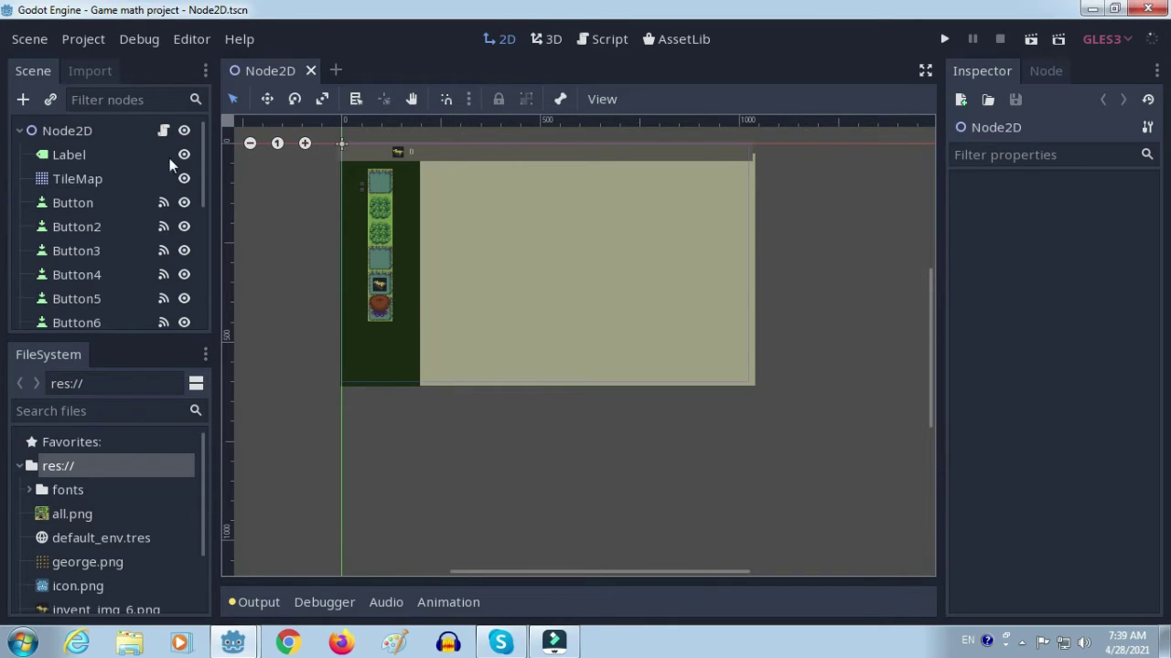
pyautogui.click(25, 101)
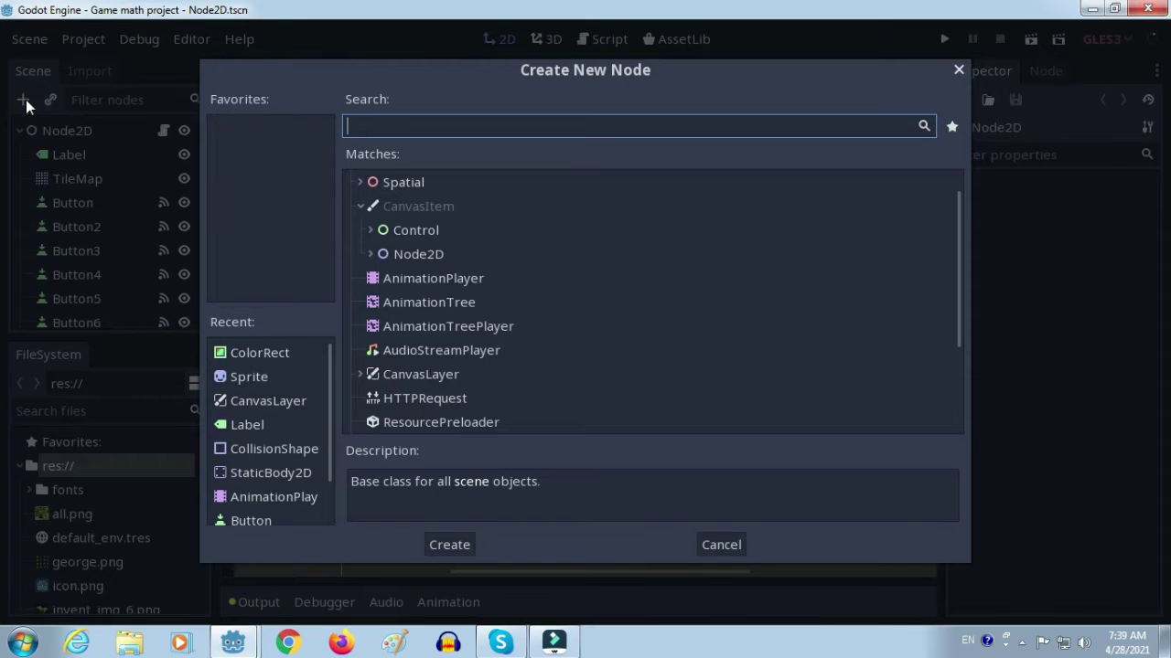
pyautogui.write('rich')
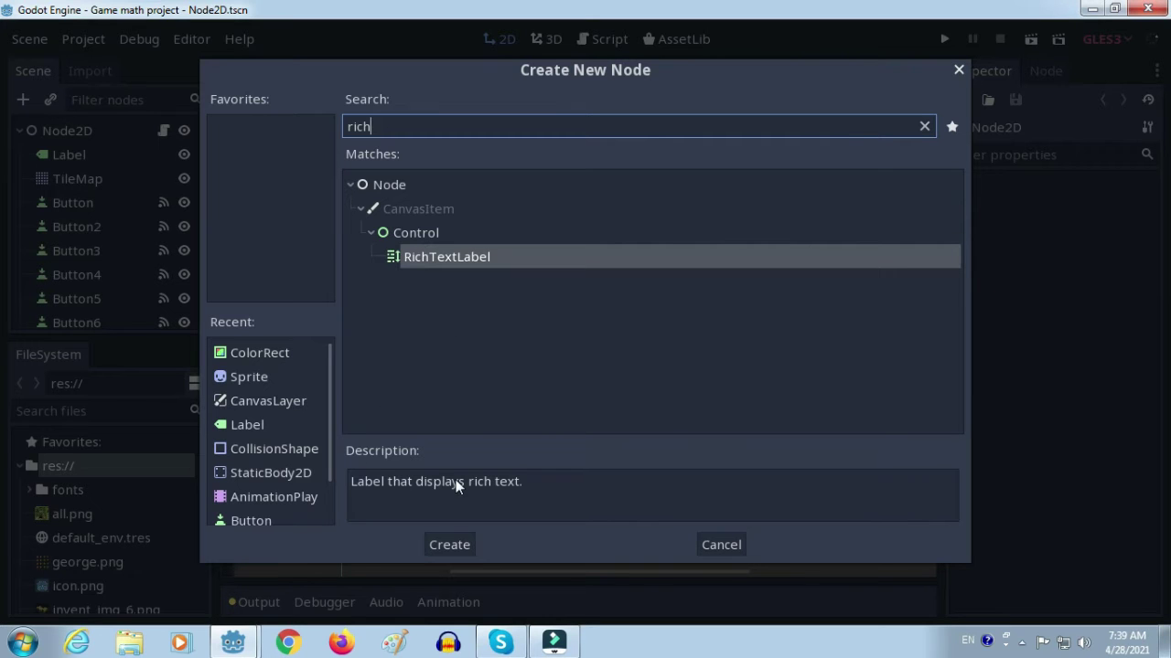
pyautogui.click(440, 545)
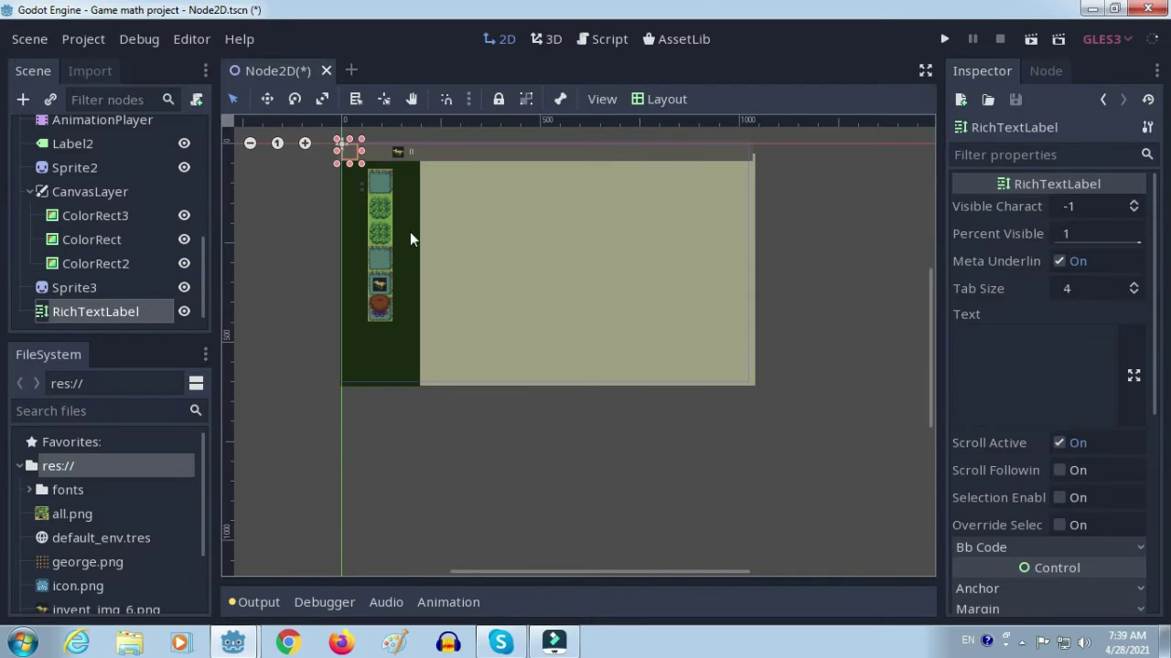
# Move the RichTextLabel onto the light panel and set its text to 'Some simple text for purpose of testing.'.
pyautogui.moveTo(349, 150)
pyautogui.mouseDown()
pyautogui.moveTo(439, 185)
pyautogui.moveTo(737, 246)
pyautogui.mouseUp()
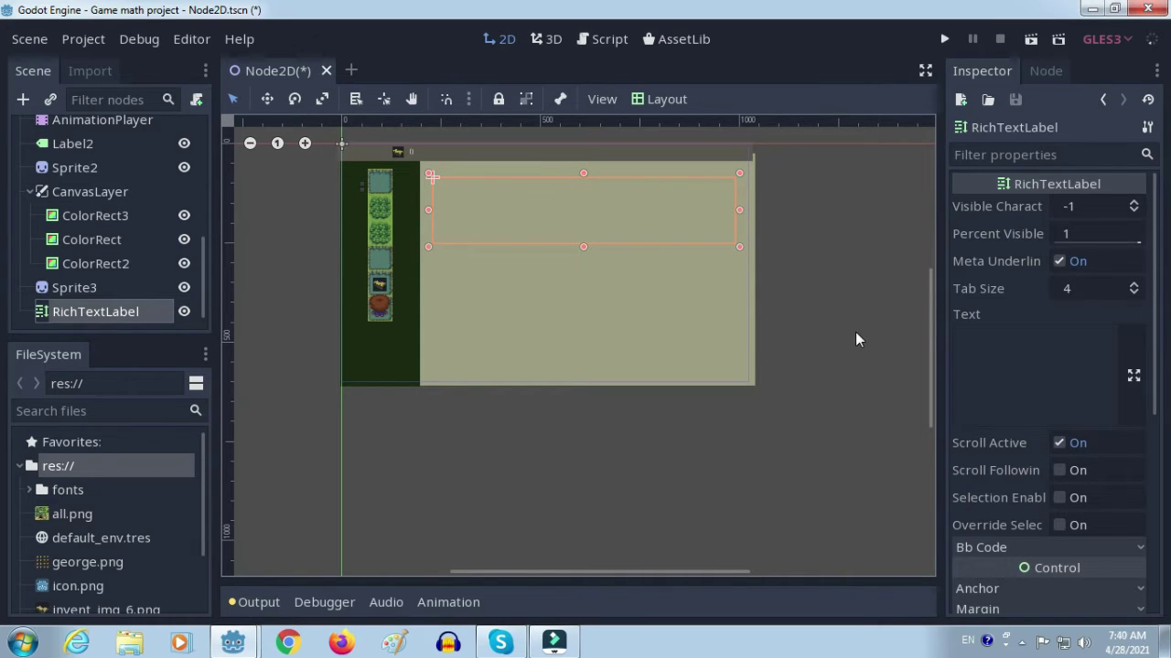
pyautogui.click(1011, 337)
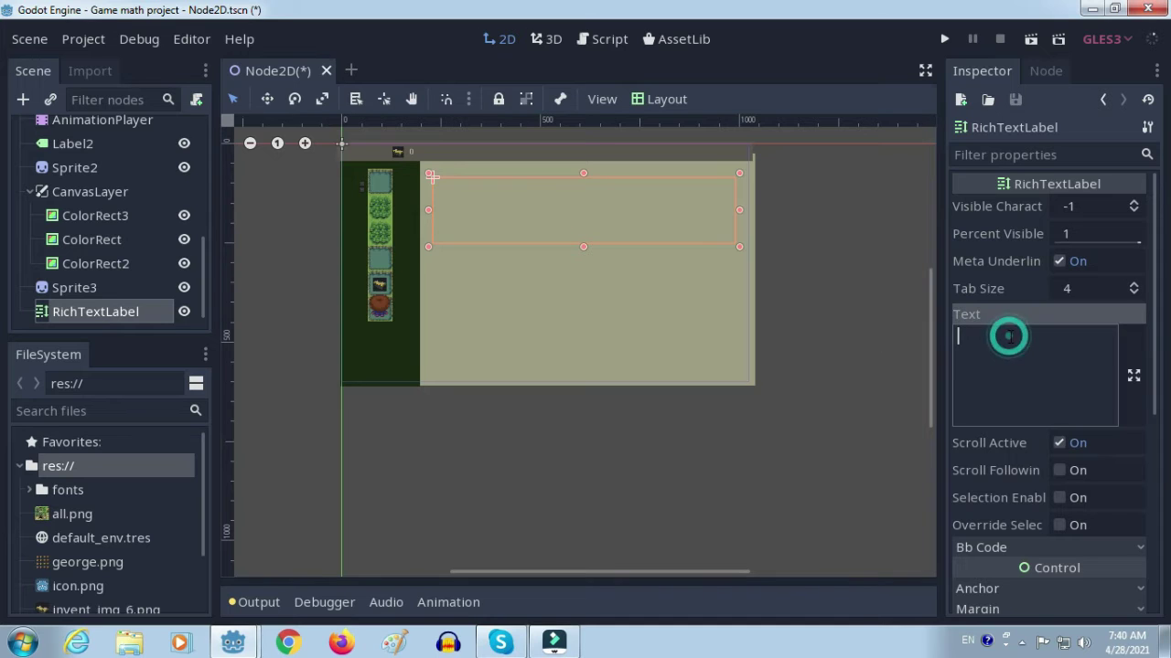
pyautogui.write('Some simple text for')
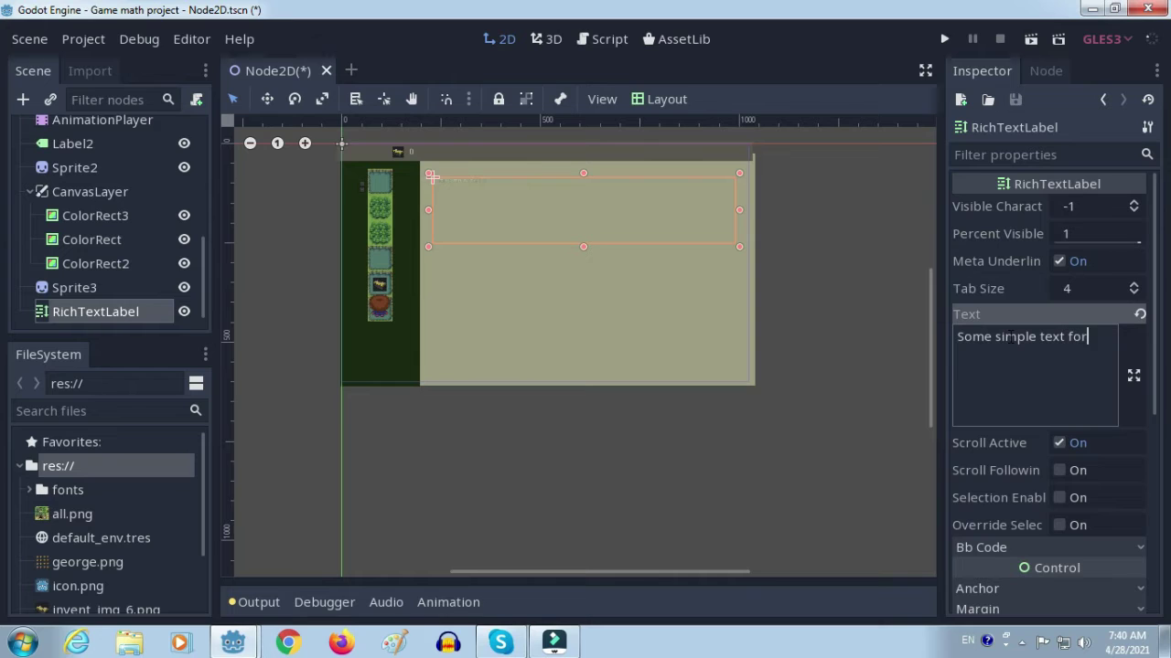
pyautogui.write(' purpose o')
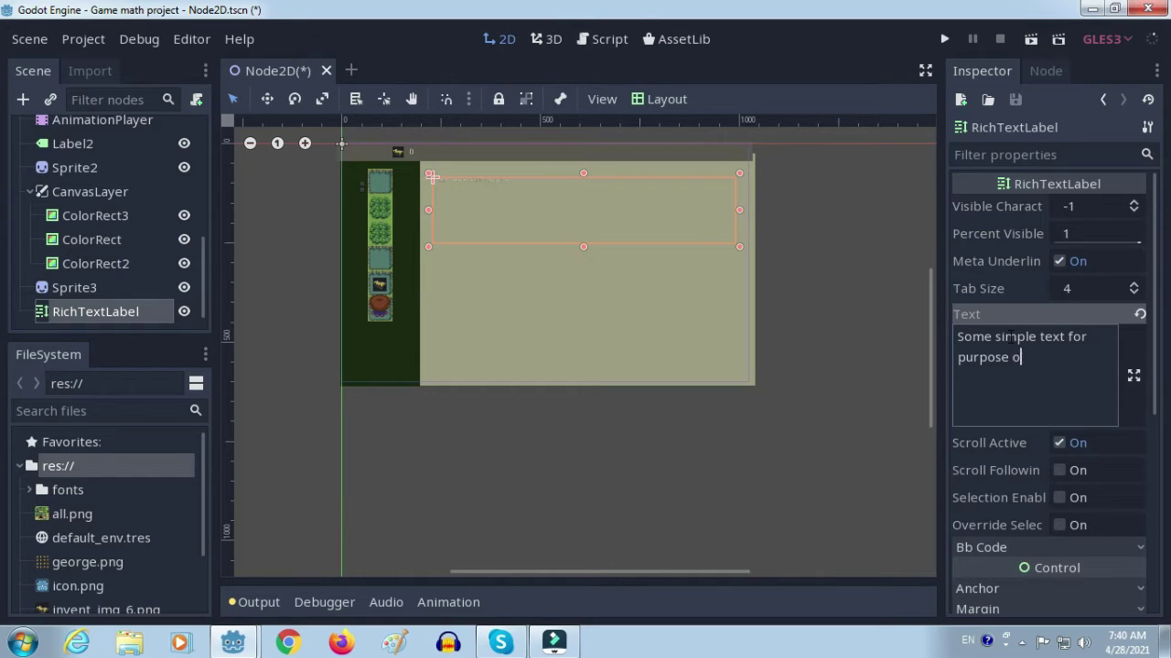
pyautogui.write('f testing.')
pyautogui.moveTo(1154, 335)
pyautogui.mouseDown()
pyautogui.moveTo(1160, 391)
pyautogui.moveTo(1164, 382)
pyautogui.mouseUp()
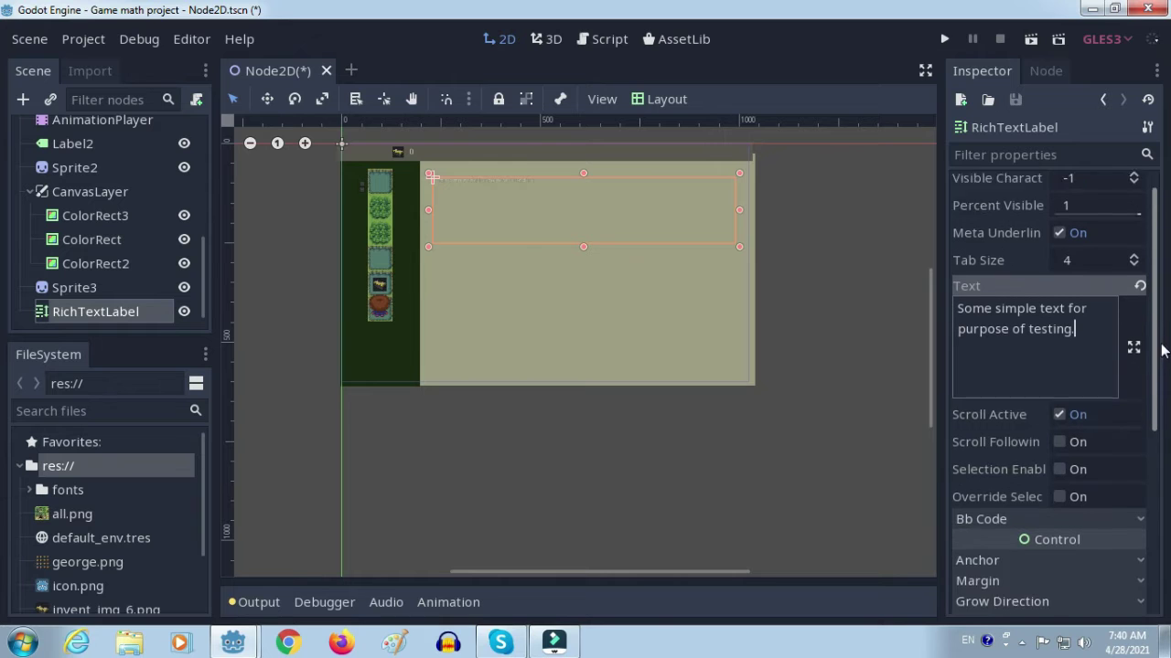
# Browse the label's Inspector, briefly expanding and collapsing its position and size properties.
pyautogui.scroll(-3, 1142, 485)
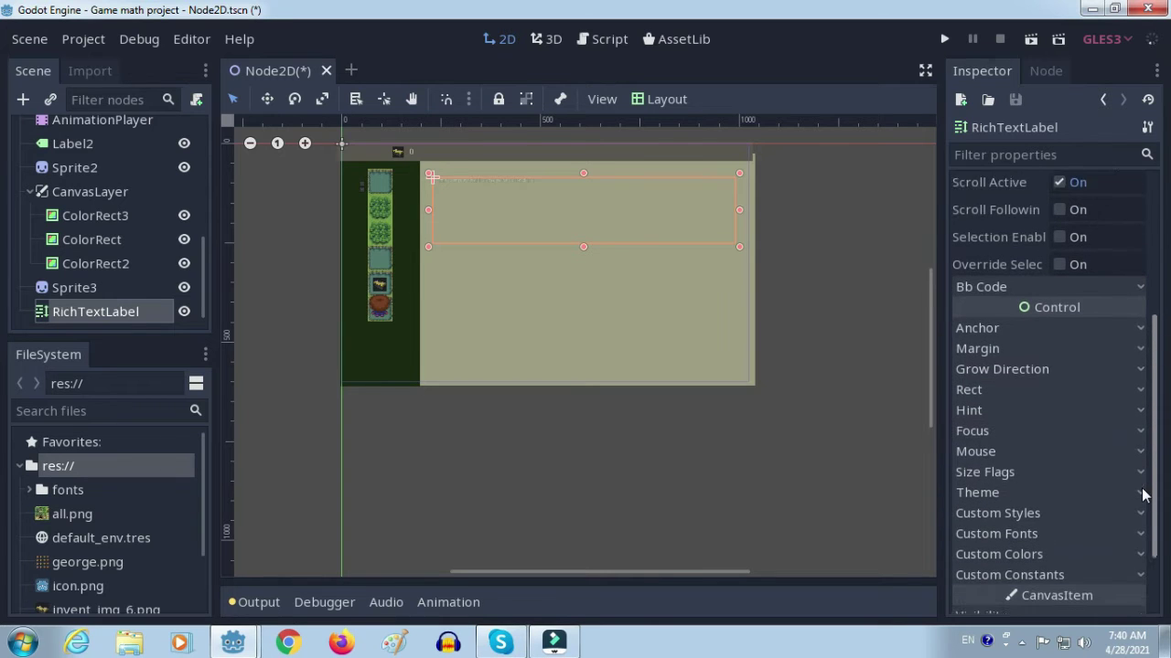
pyautogui.scroll(-2, 1142, 512)
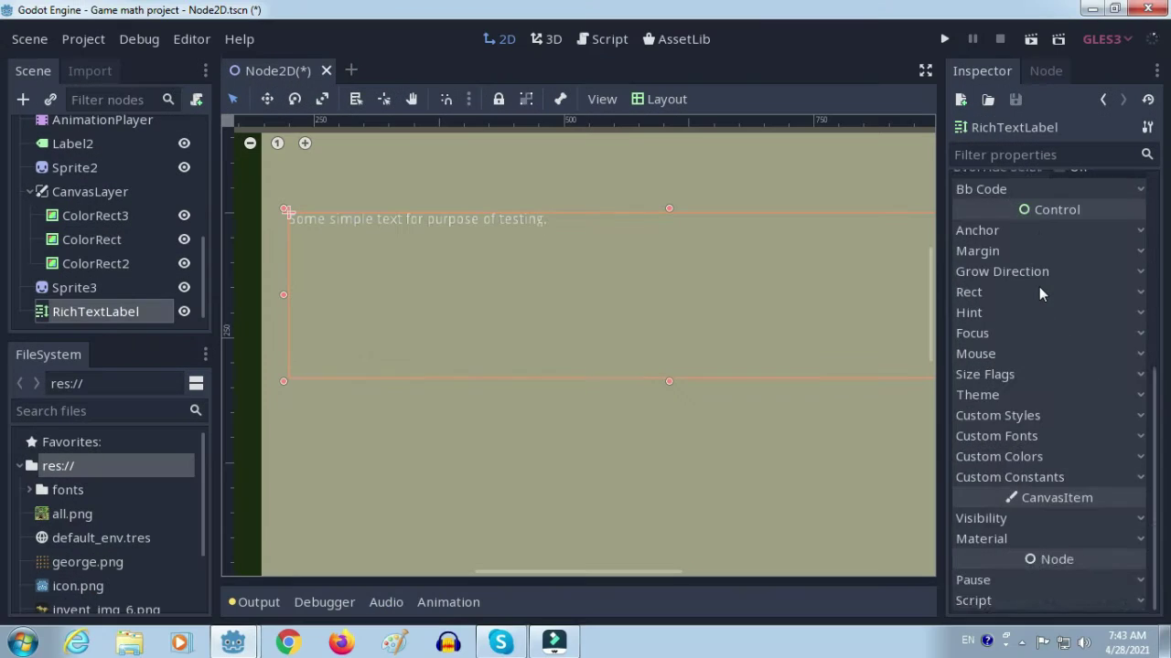
pyautogui.scroll(1, 1039, 286)
pyautogui.scroll(-1, 1039, 286)
pyautogui.click(981, 293)
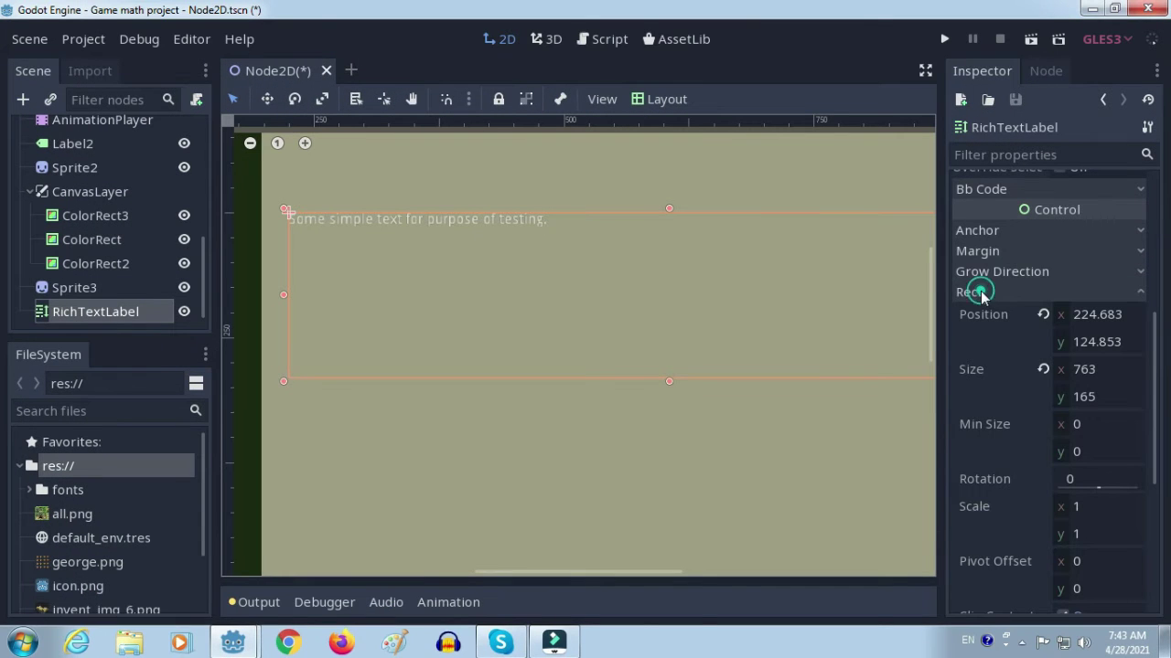
pyautogui.scroll(-1, 1003, 309)
pyautogui.scroll(1, 1003, 309)
pyautogui.click(981, 293)
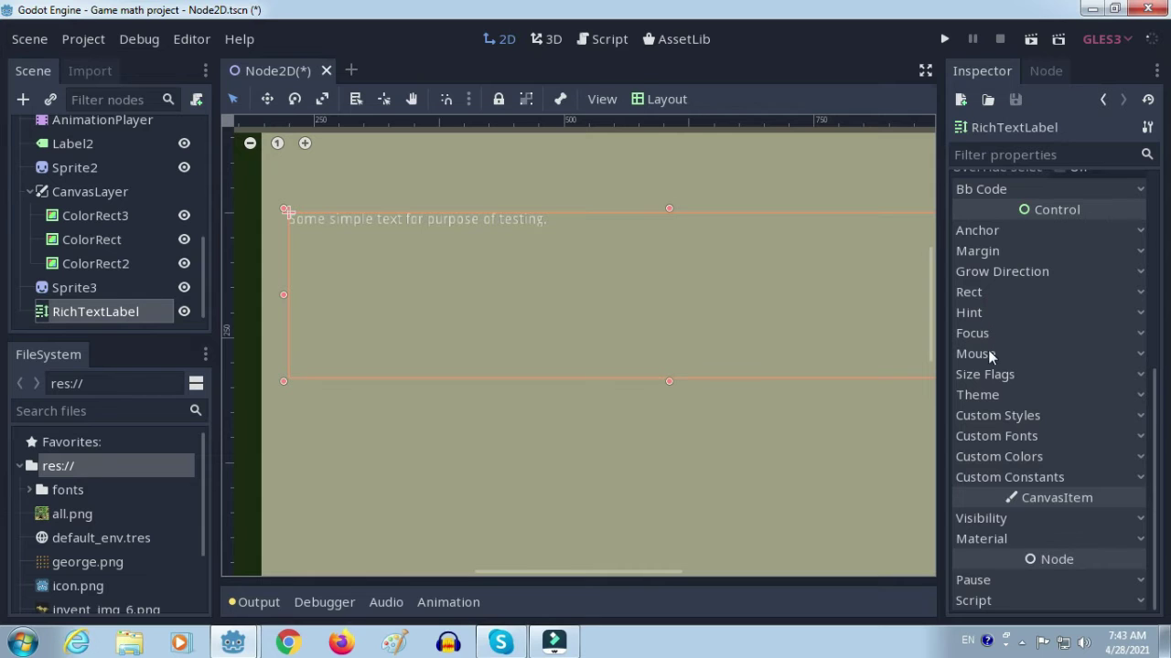
# Assign a New Theme to the label's Control > Theme property and open it for editing.
pyautogui.click(990, 393)
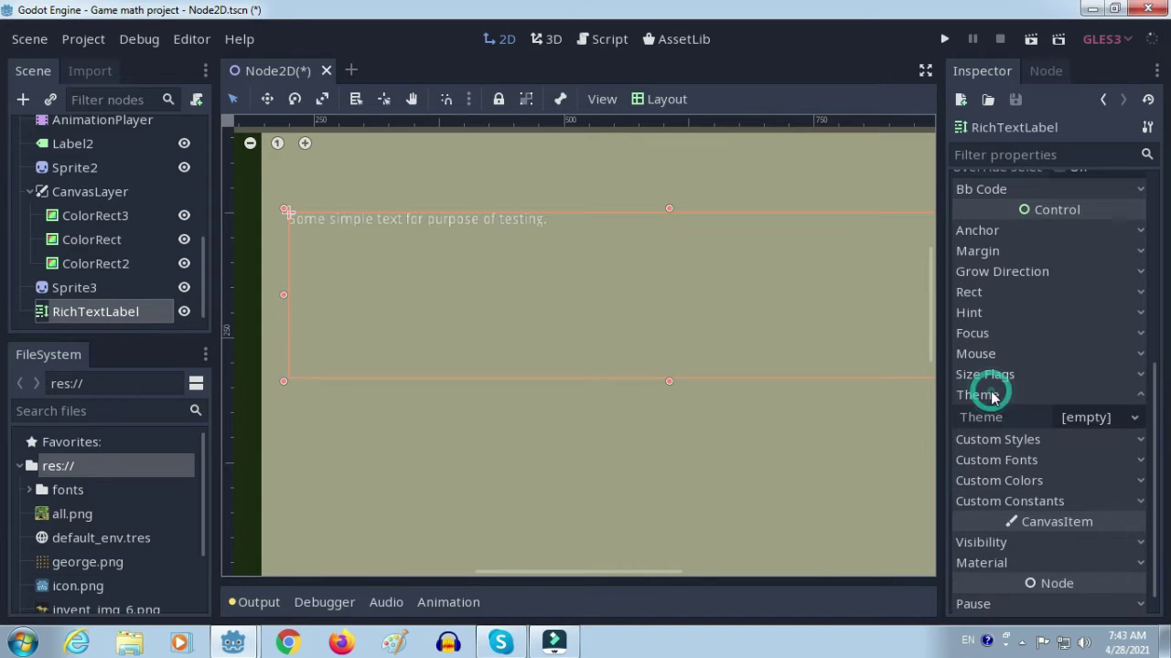
pyautogui.click(1086, 417)
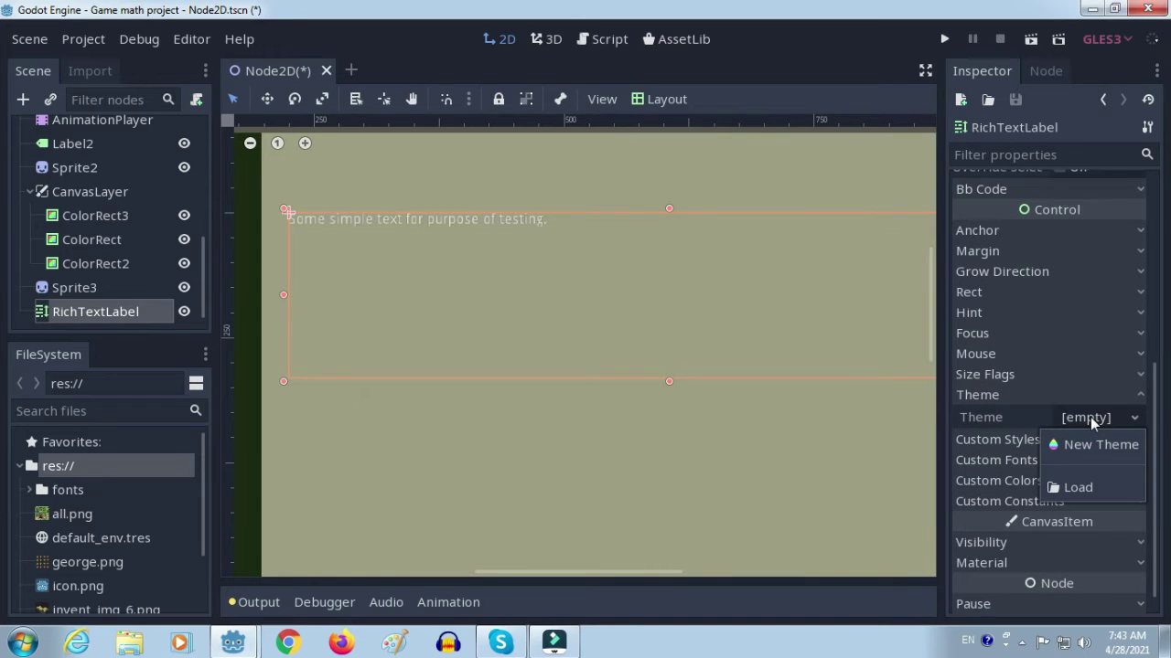
pyautogui.click(1101, 444)
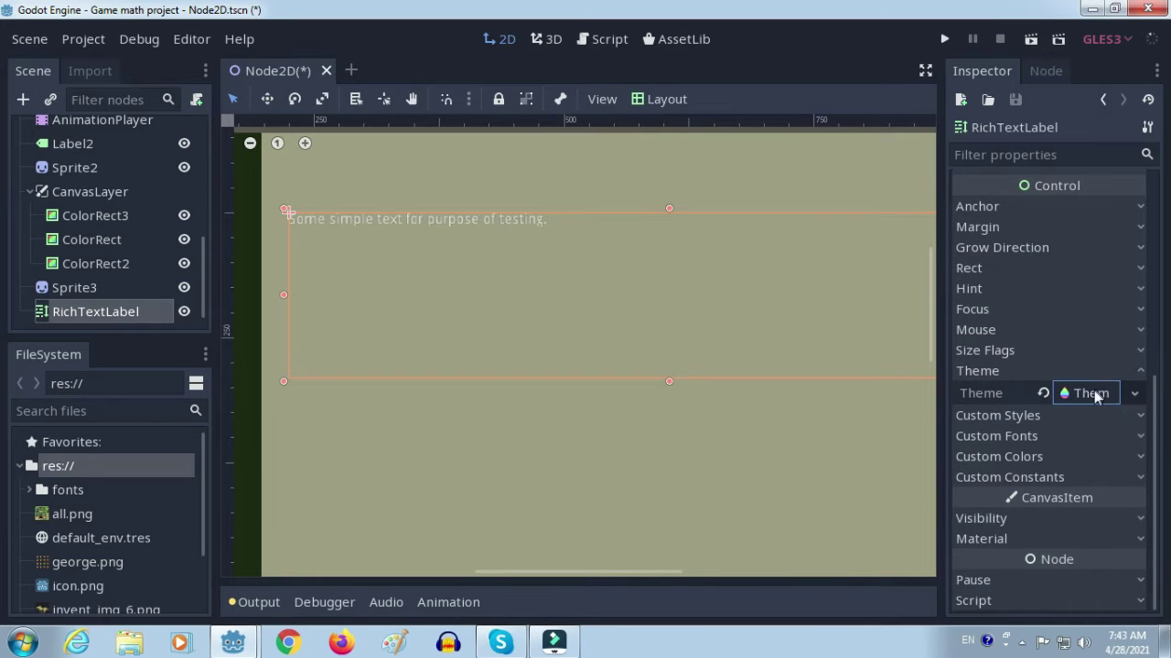
pyautogui.click(1089, 393)
pyautogui.scroll(-2, 1057, 316)
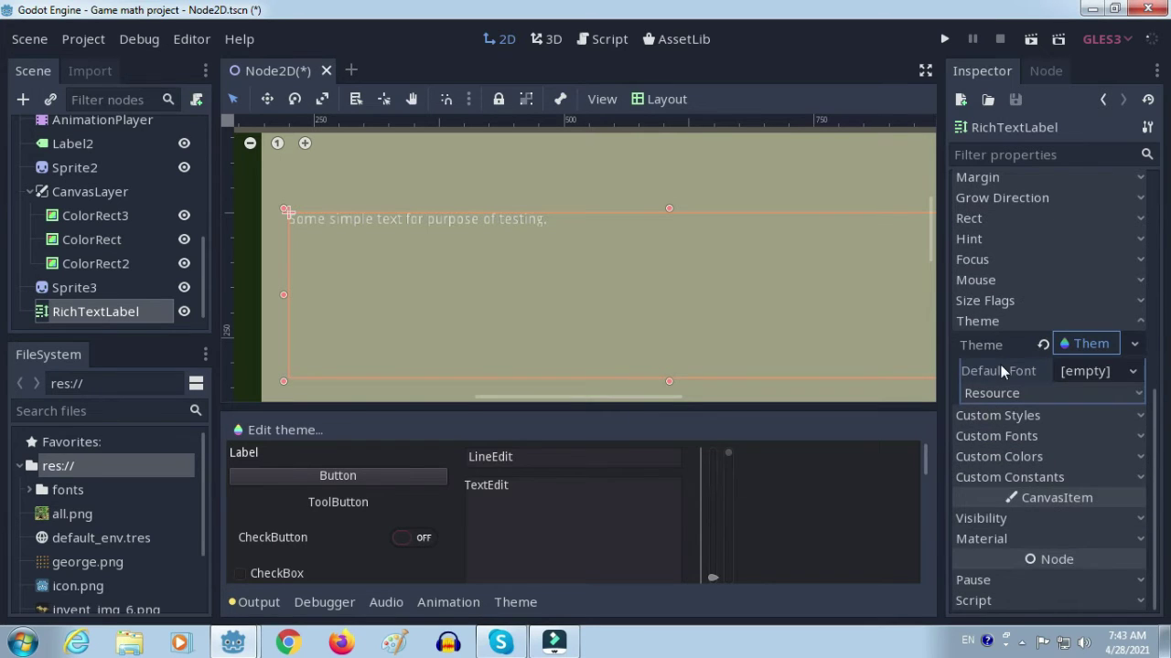
# Load fonts/architect-s-daughter/ArchitectsDaughter32.tres as the theme's Default Font.
pyautogui.click(1103, 372)
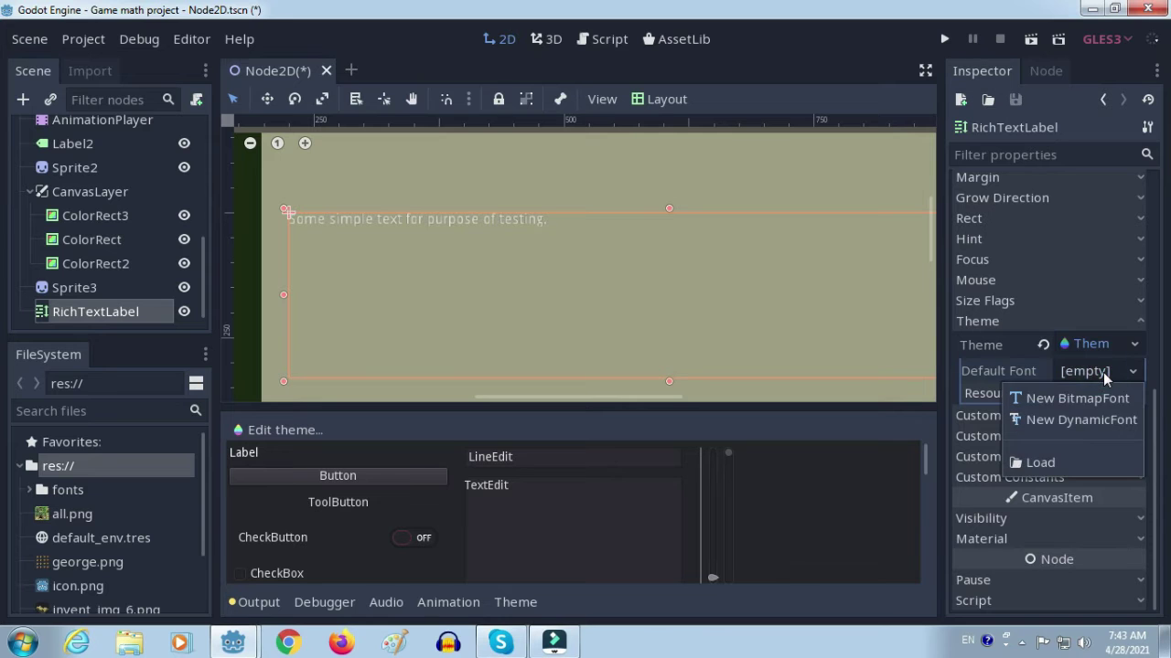
pyautogui.click(1060, 458)
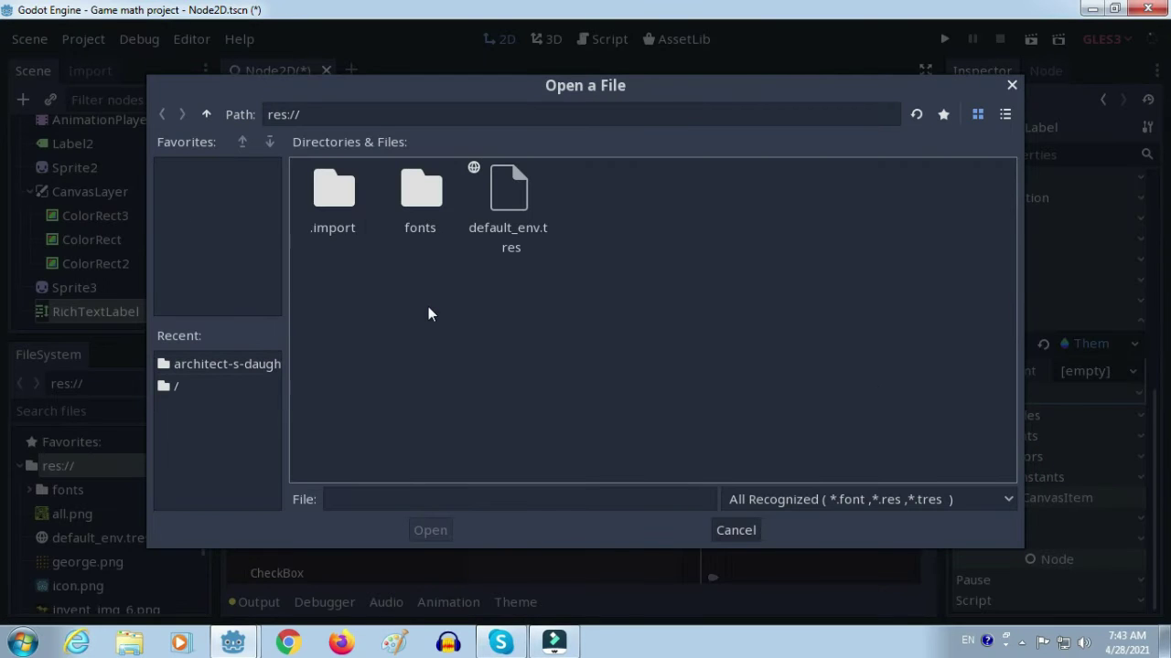
pyautogui.doubleClick(423, 194)
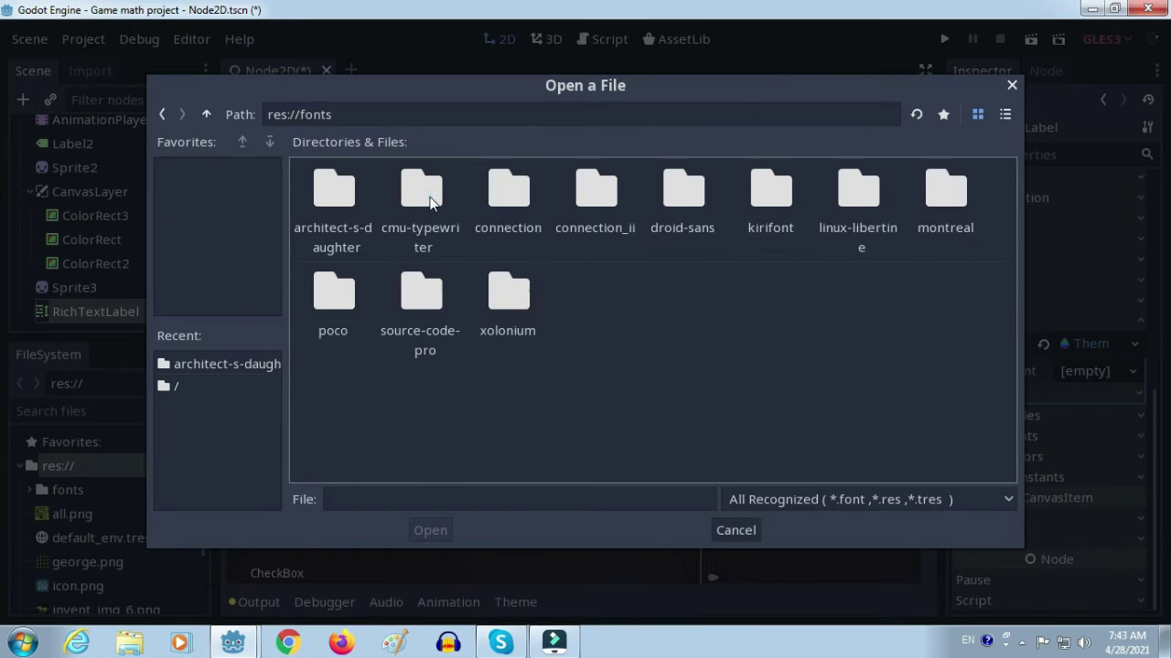
pyautogui.doubleClick(347, 196)
pyautogui.click(348, 203)
pyautogui.click(438, 533)
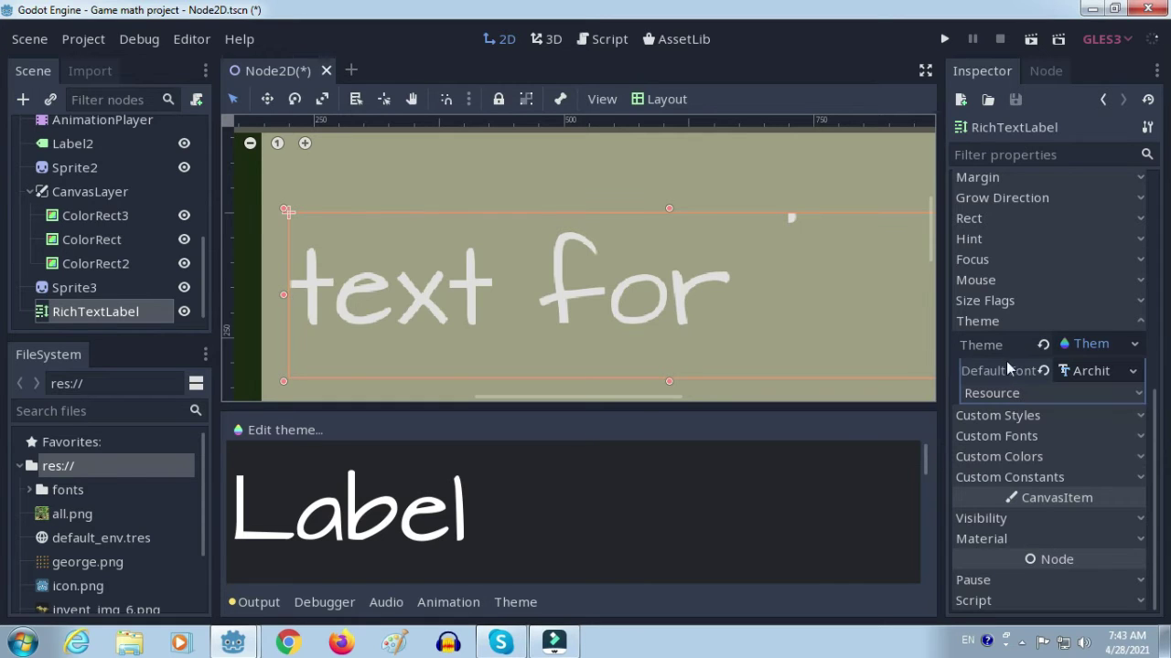
# Clear and uncheck the label's Mono Font custom override, then reopen the theme's properties.
pyautogui.click(1030, 440)
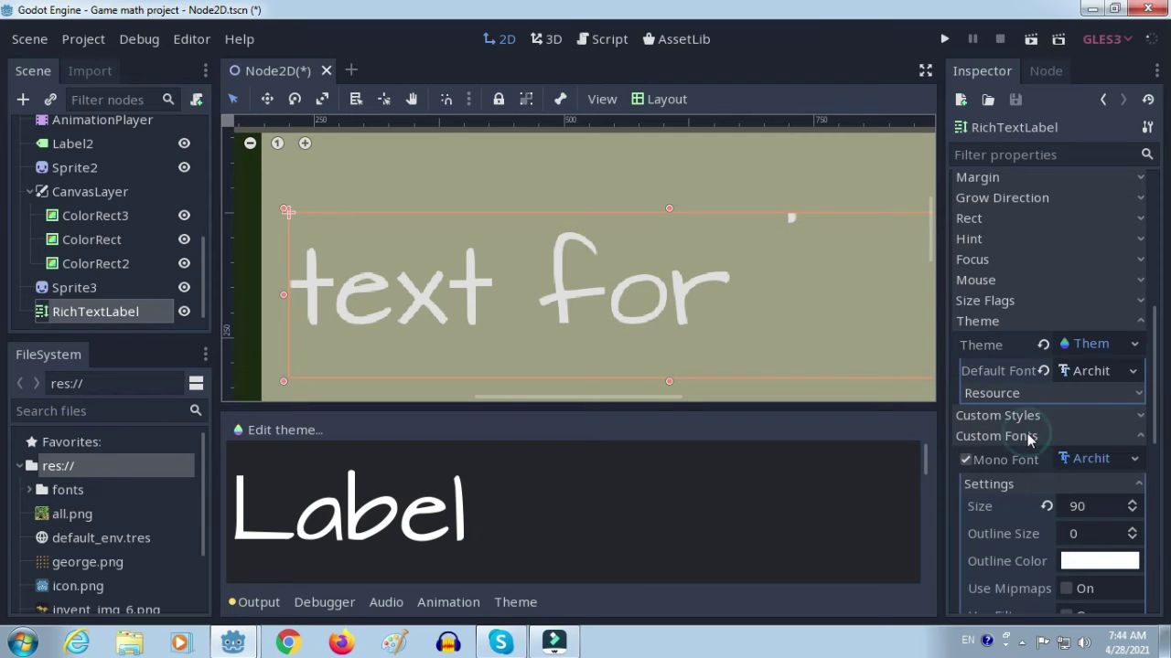
pyautogui.click(1135, 461)
pyautogui.click(1075, 483)
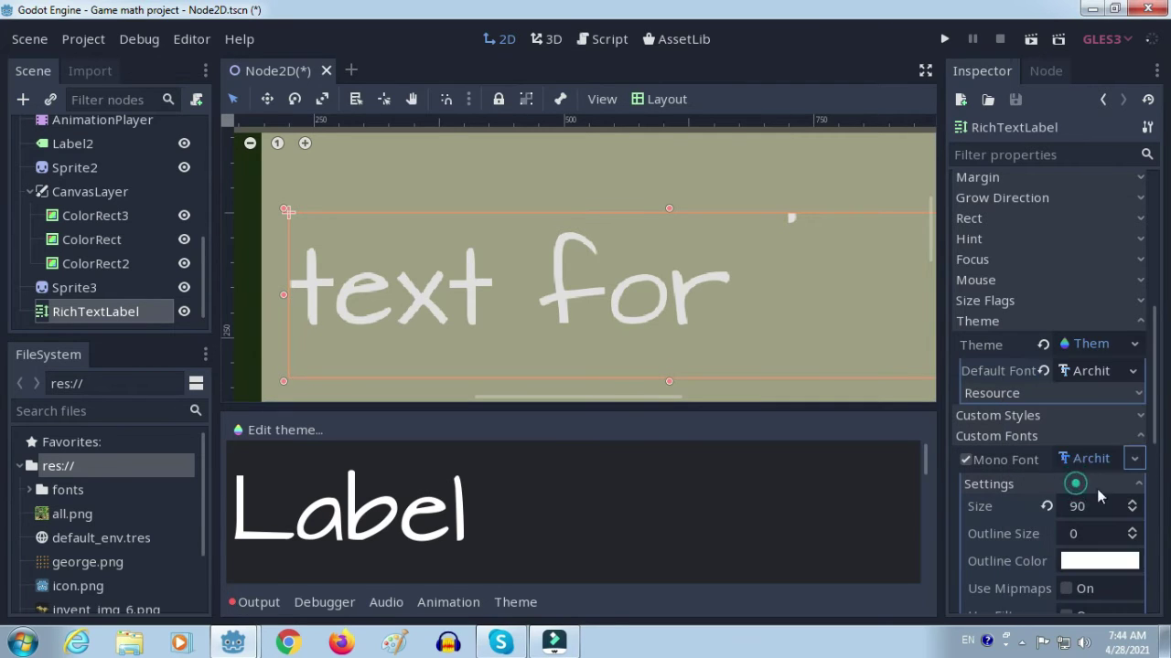
pyautogui.click(963, 461)
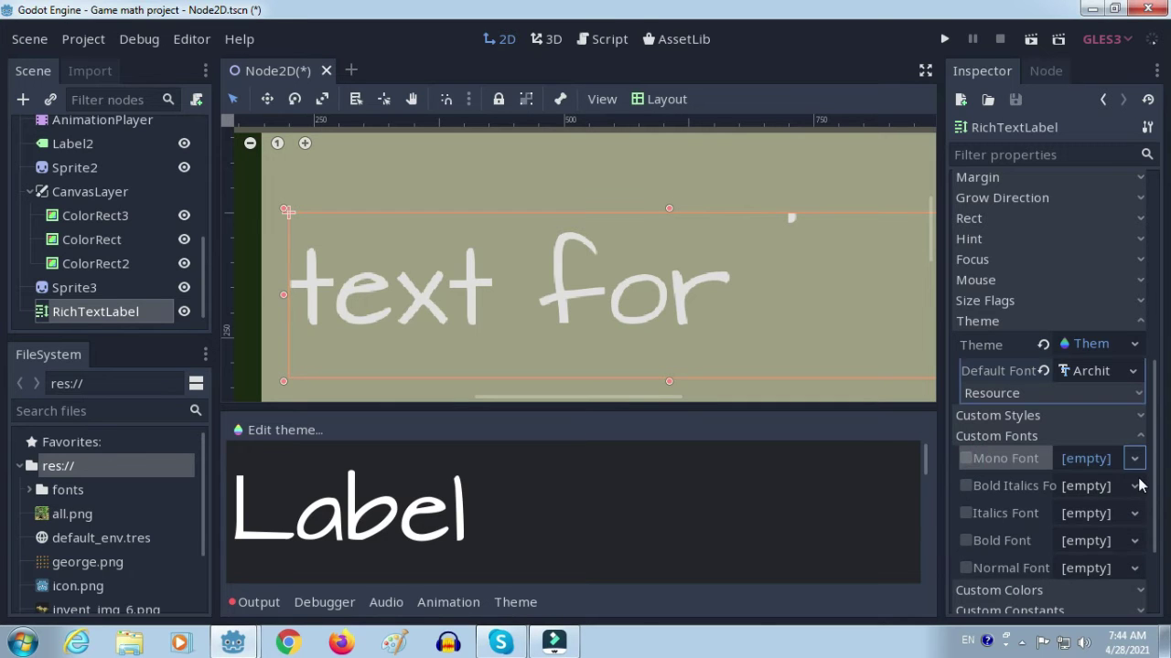
pyautogui.click(1098, 344)
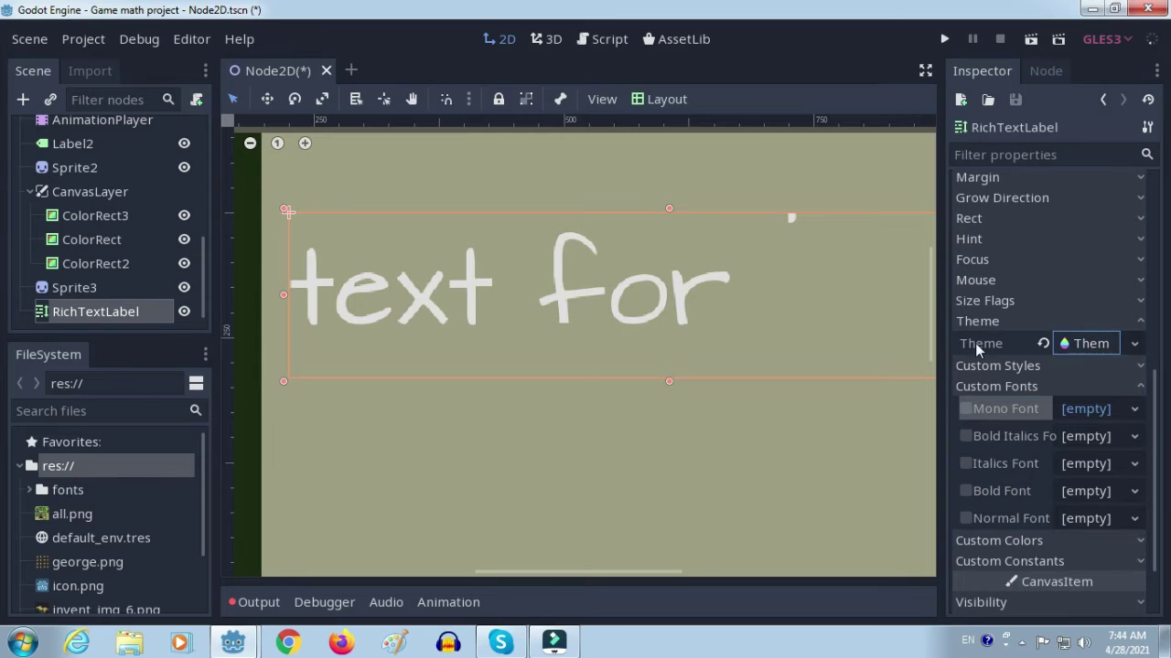
pyautogui.click(1088, 343)
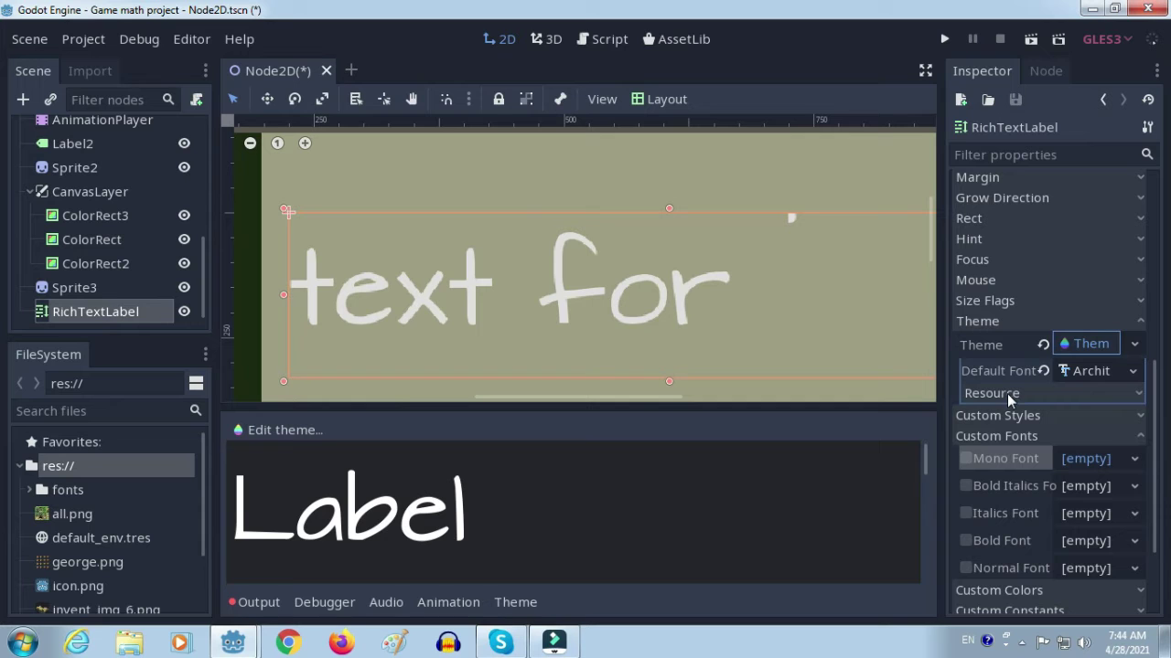
# Expand the Default Font settings and try a font size of 30.
pyautogui.click(1105, 376)
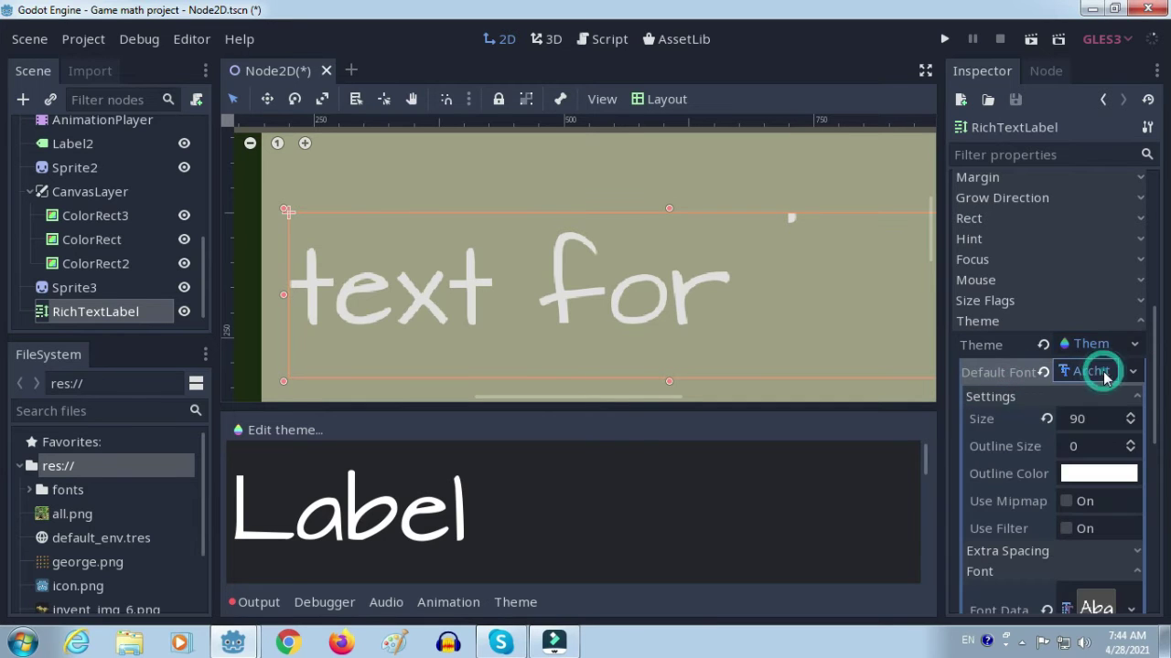
pyautogui.moveTo(1152, 336); pyautogui.dragTo(1066, 338)
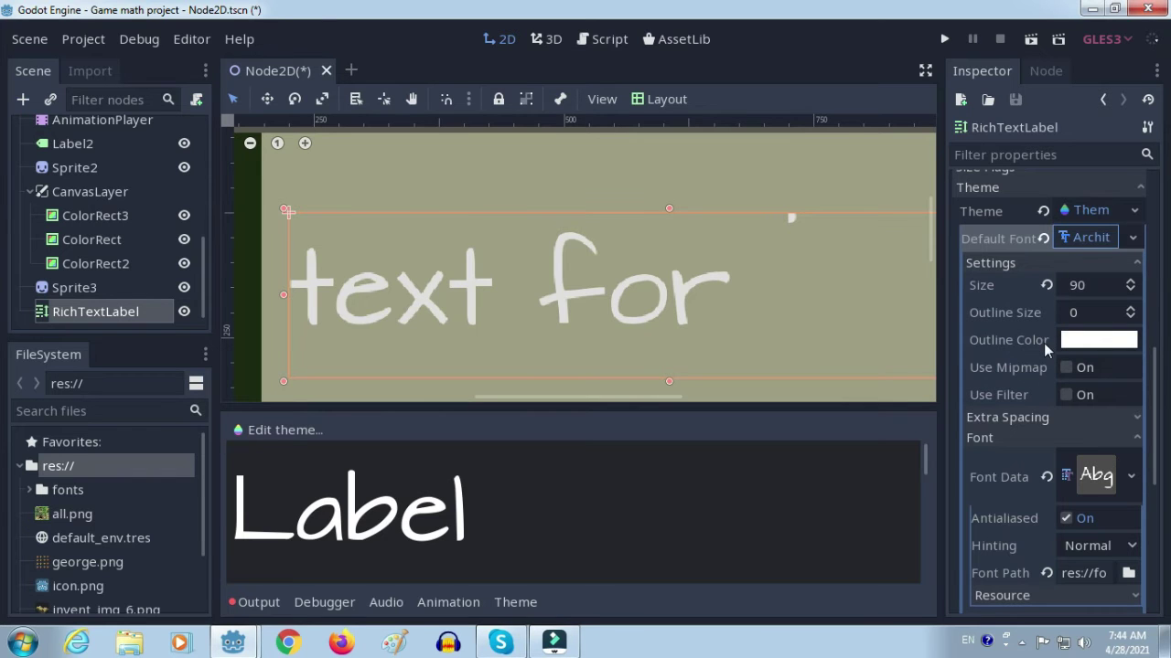
pyautogui.scroll(-2, 475, 184)
pyautogui.scroll(-1, 475, 183)
pyautogui.scroll(-1, 475, 184)
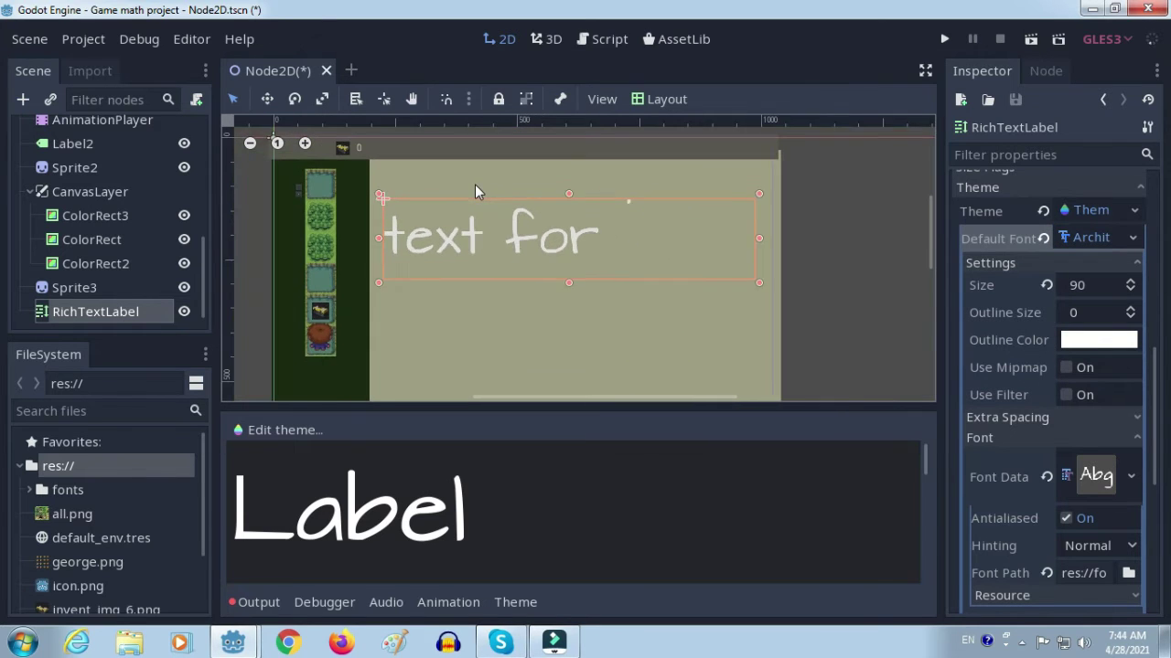
pyautogui.scroll(-1, 475, 184)
pyautogui.click(1080, 287)
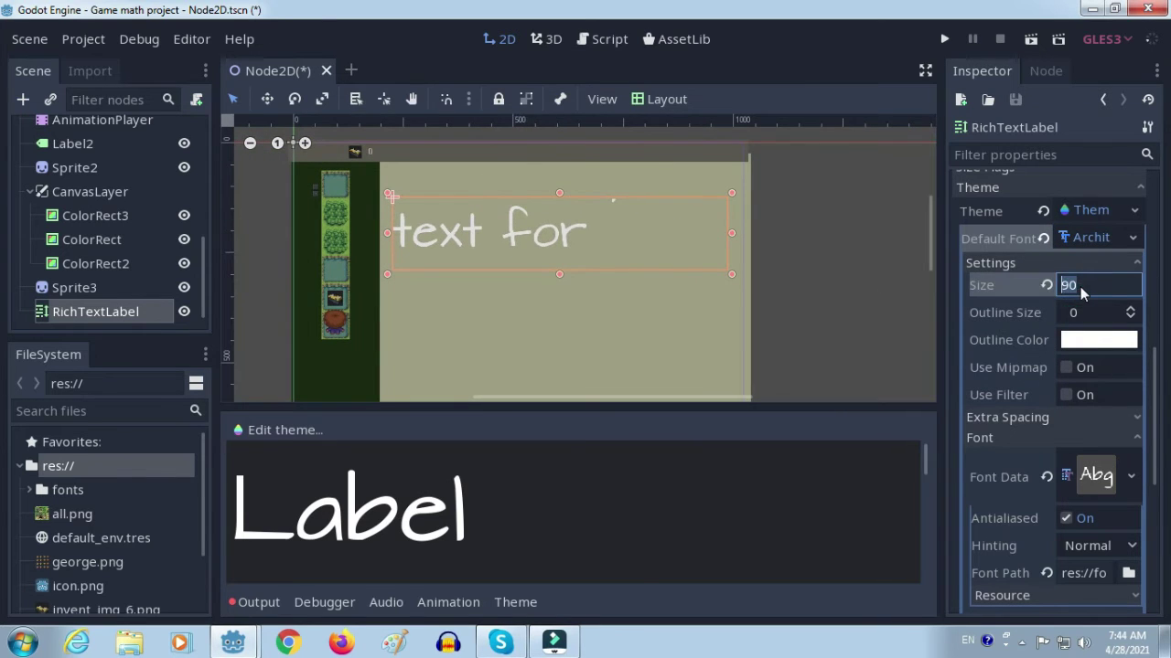
pyautogui.write('30')
pyautogui.press('Return')
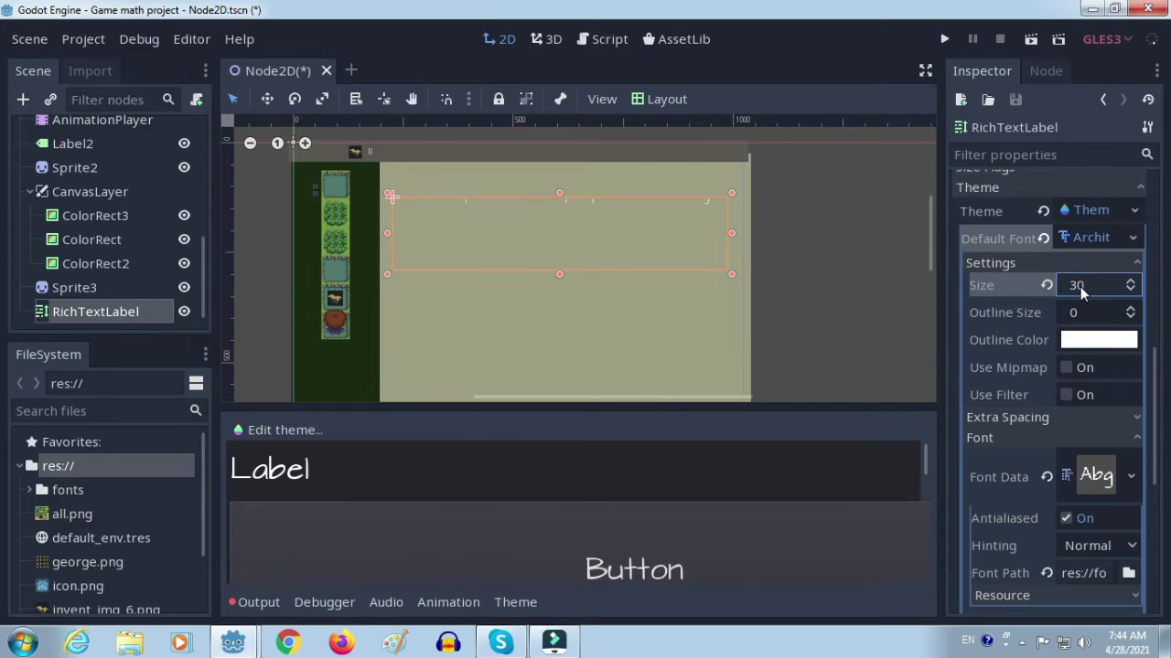
# Try font sizes 60 and 45, then settle on 33.
pyautogui.click(1083, 288)
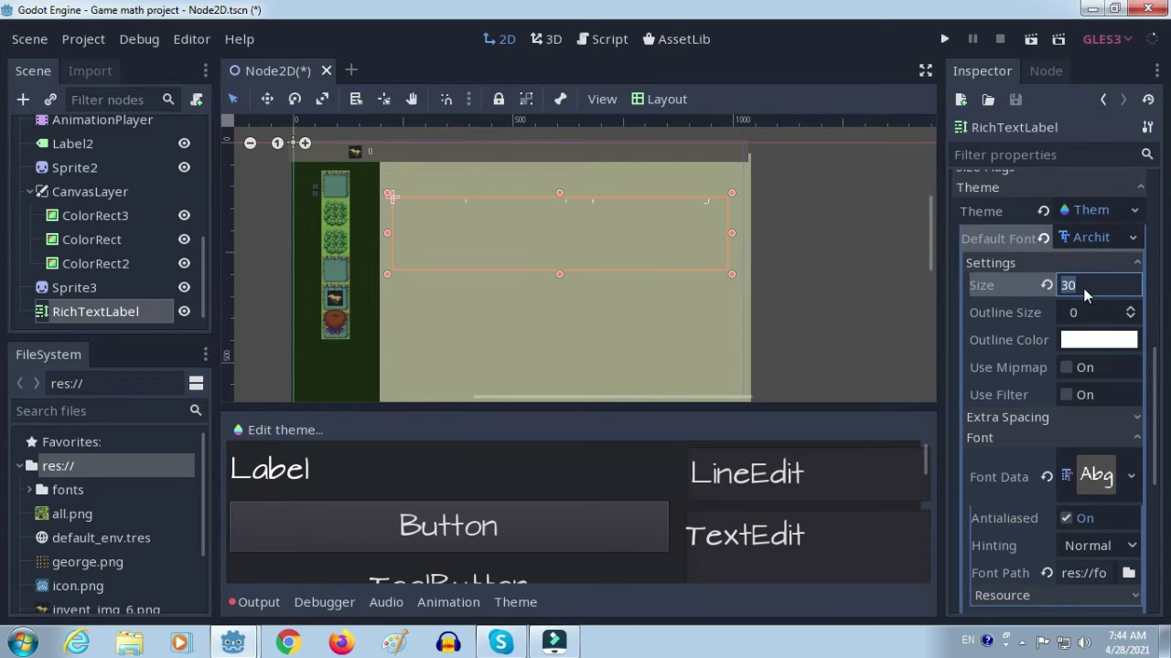
pyautogui.write('60')
pyautogui.press('Return')
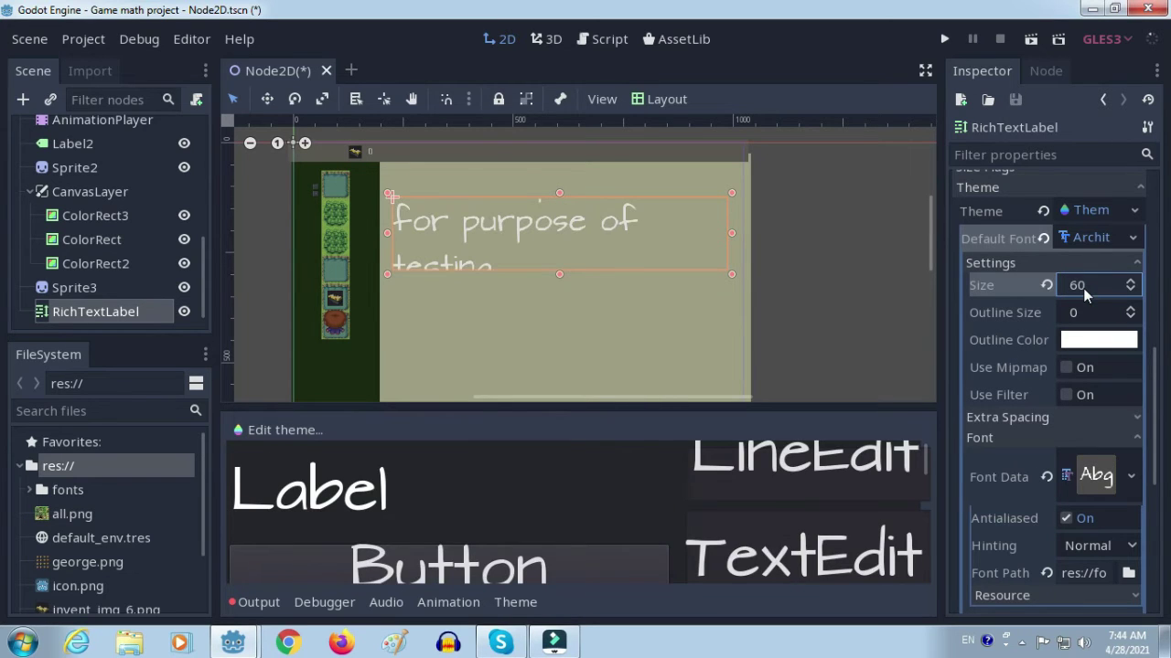
pyautogui.click(1085, 291)
pyautogui.write('45')
pyautogui.press('Return')
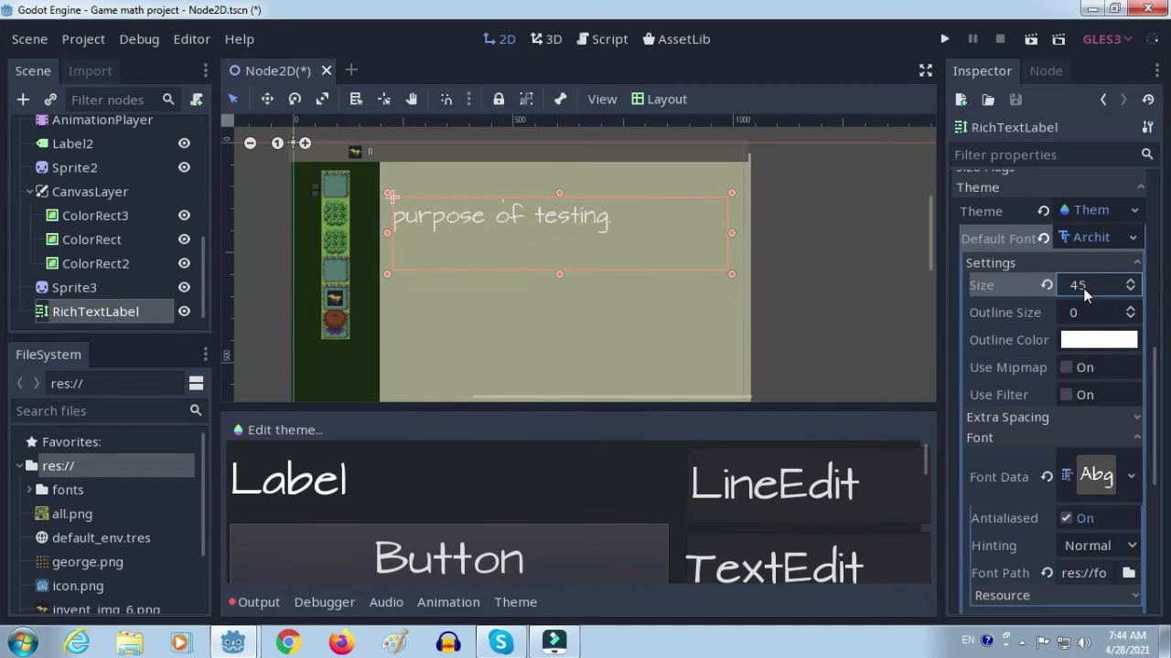
pyautogui.click(1085, 291)
pyautogui.write('33')
pyautogui.press('Return')
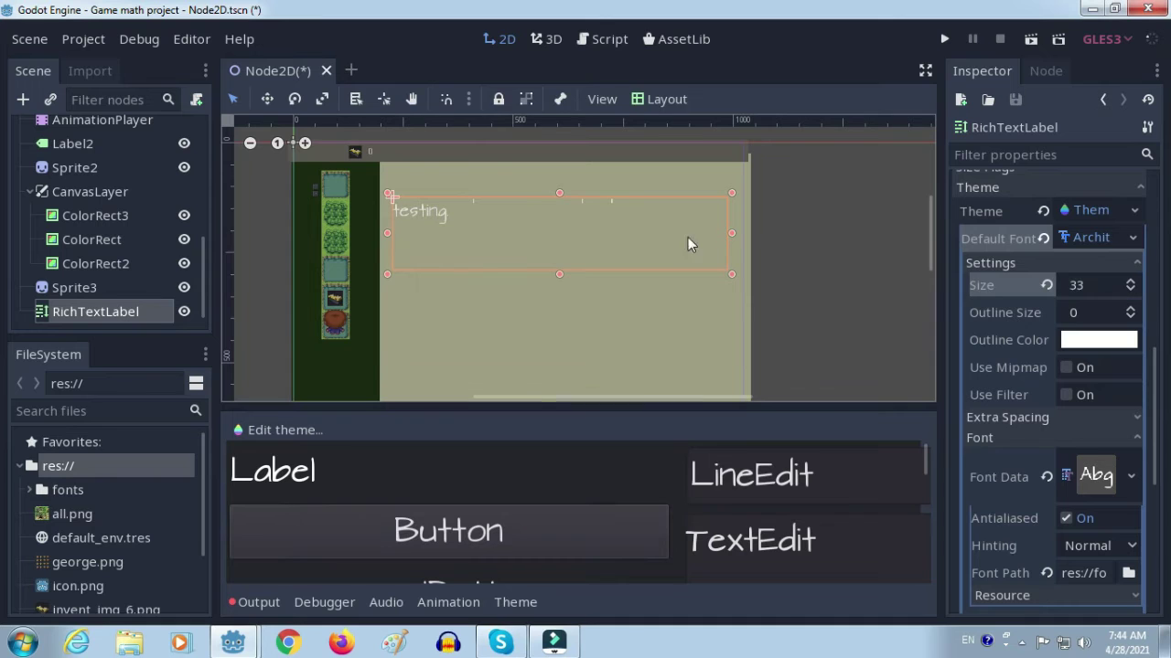
# Widen and raise the RichTextLabel box so the test sentence fits on one line.
pyautogui.moveTo(558, 187); pyautogui.dragTo(559, 167)
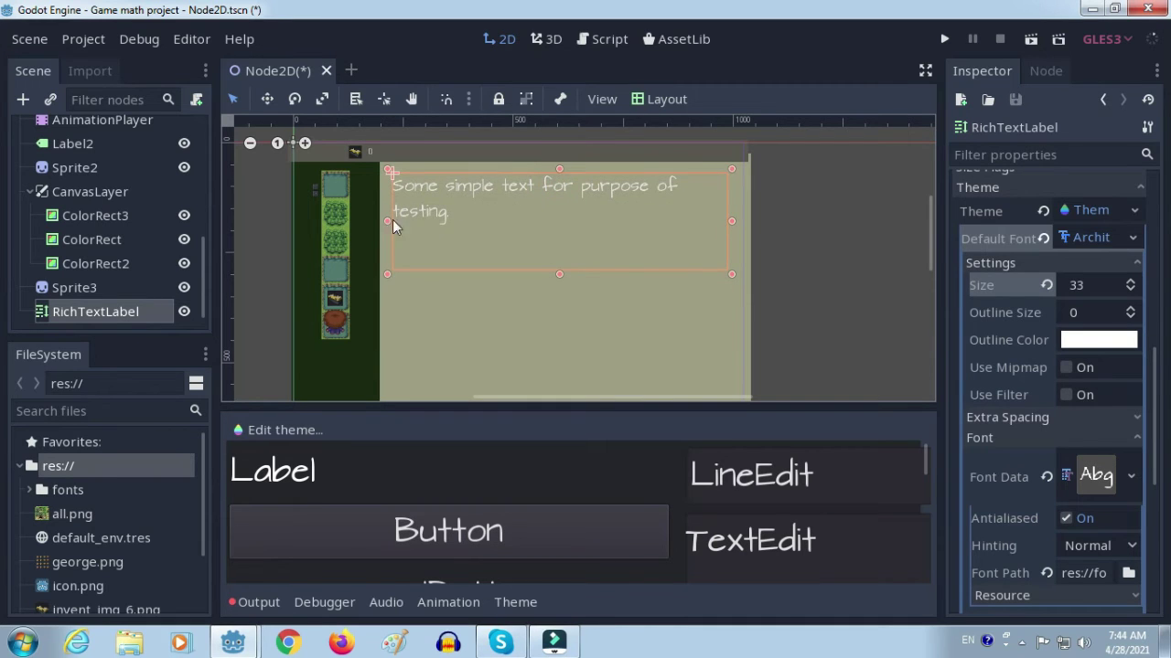
pyautogui.moveTo(383, 221); pyautogui.dragTo(378, 222)
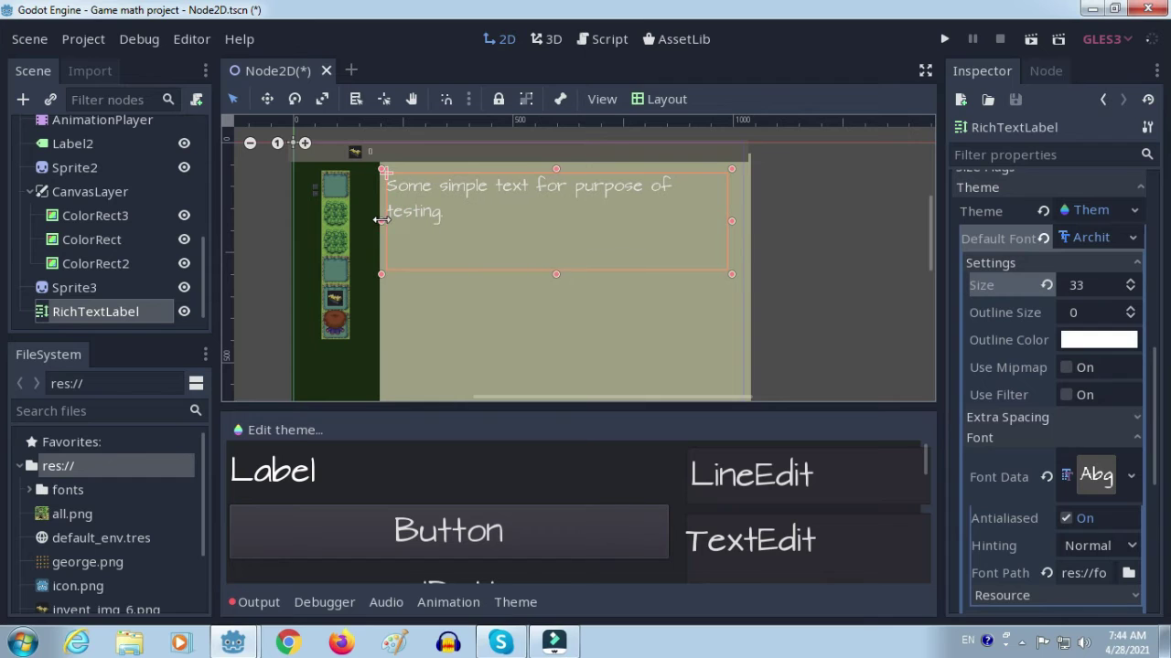
pyautogui.moveTo(733, 221); pyautogui.dragTo(744, 223)
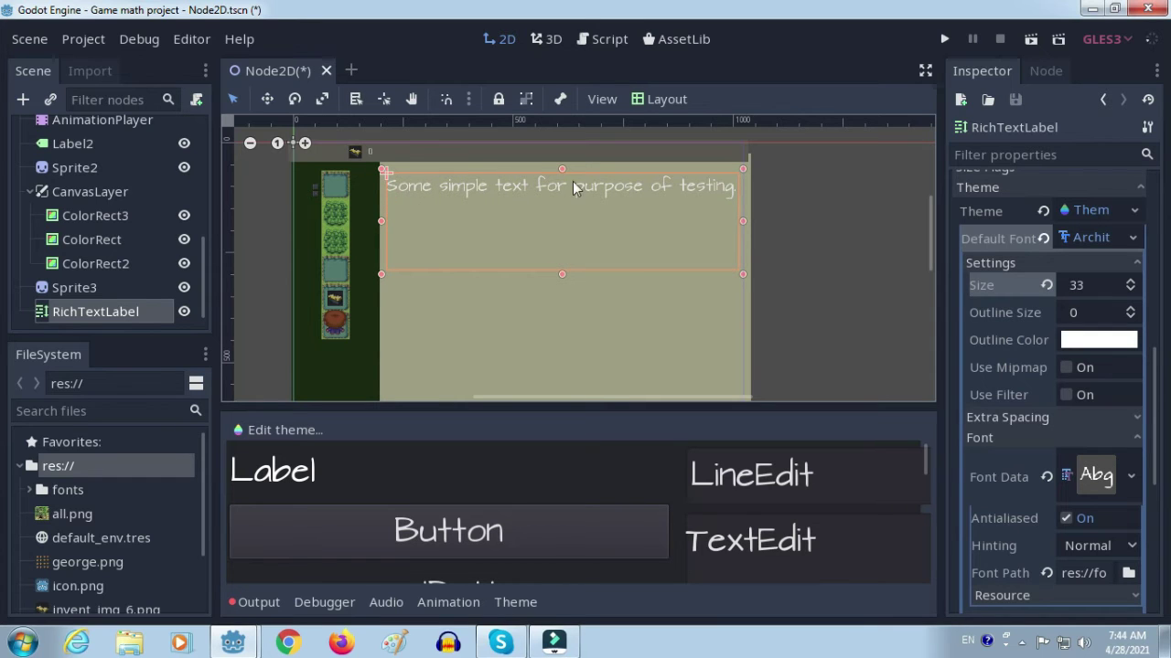
pyautogui.moveTo(561, 169); pyautogui.dragTo(565, 166)
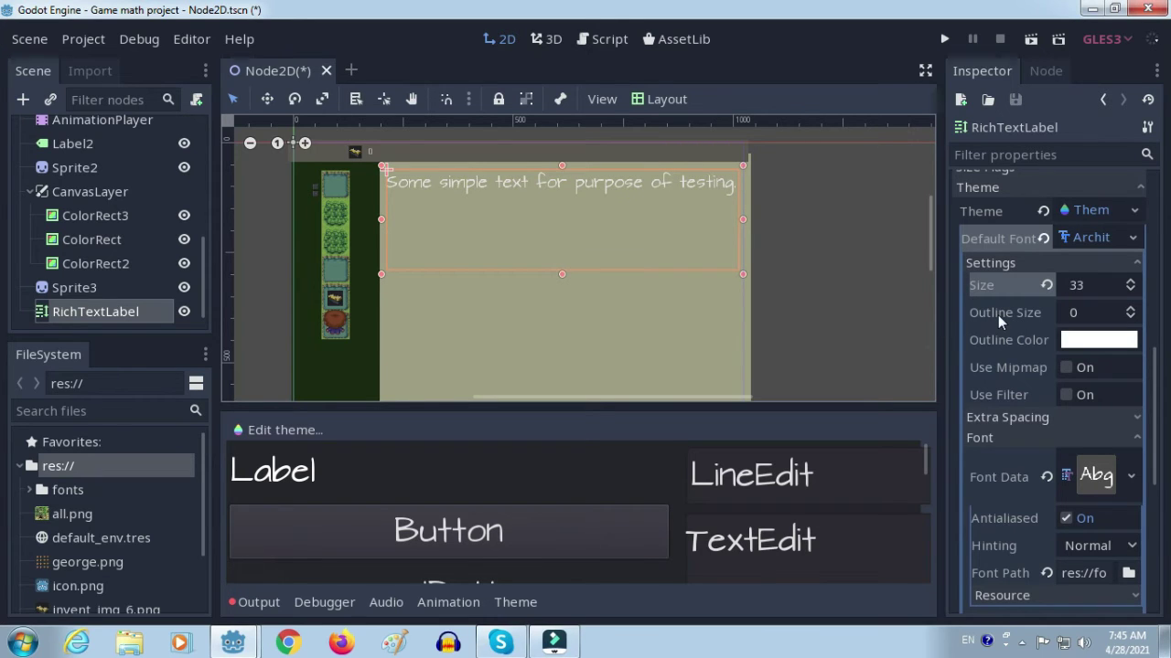
# Give the theme font a 1-pixel outline in dark green (54991a).
pyautogui.click(1129, 309)
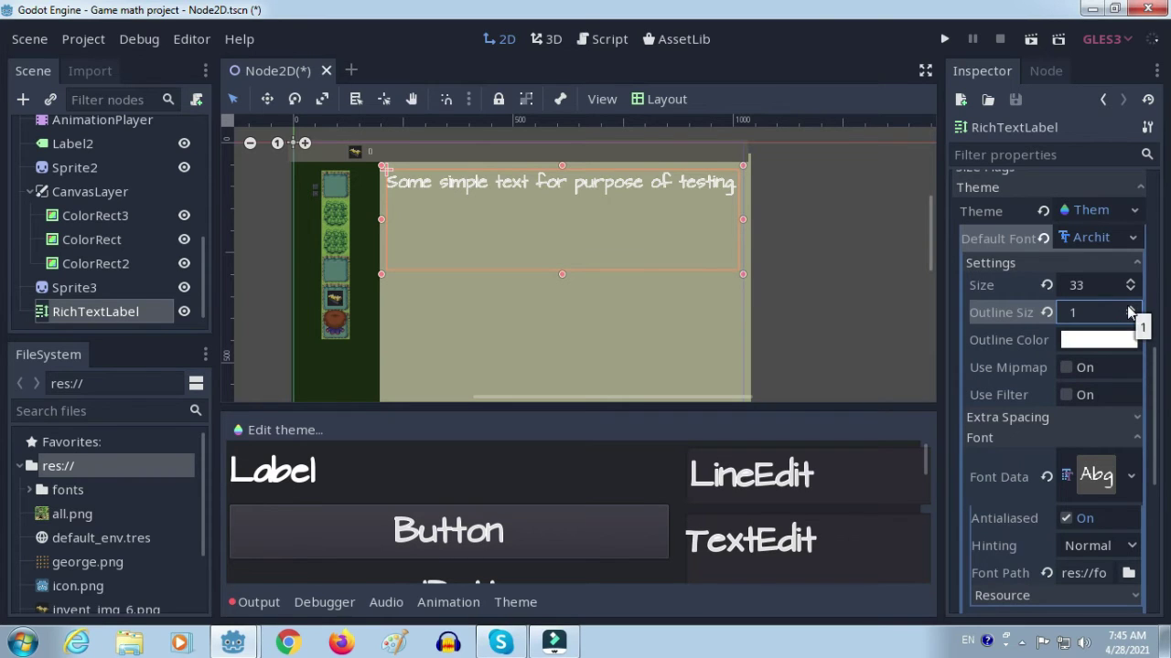
pyautogui.click(1100, 341)
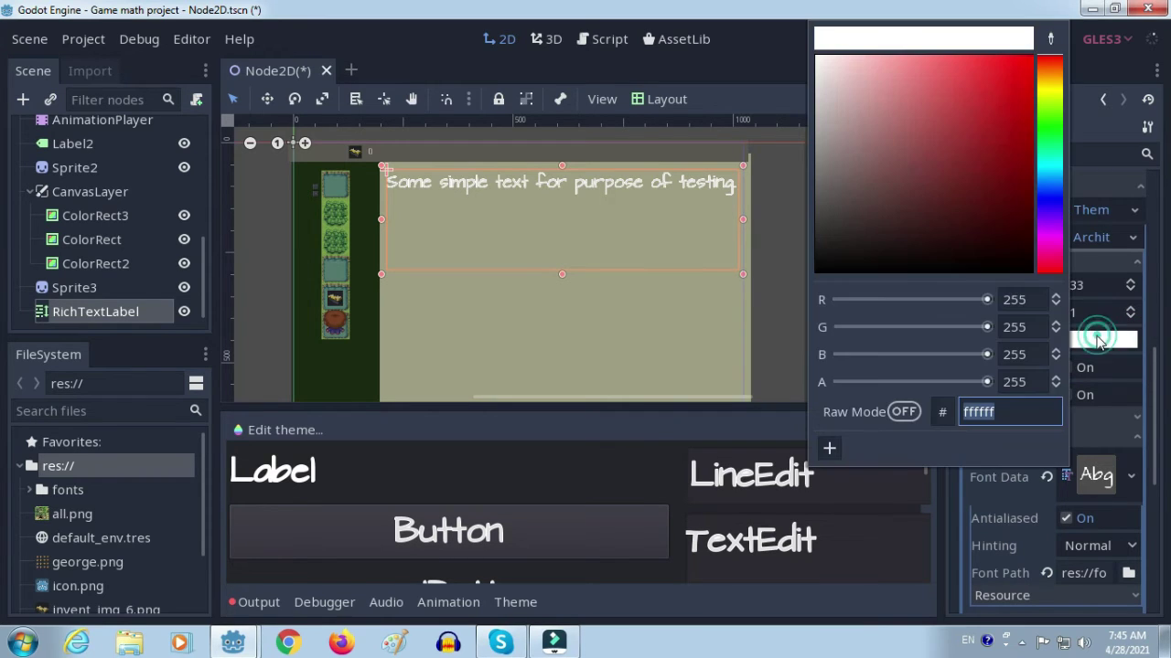
pyautogui.click(1047, 111)
pyautogui.click(984, 132)
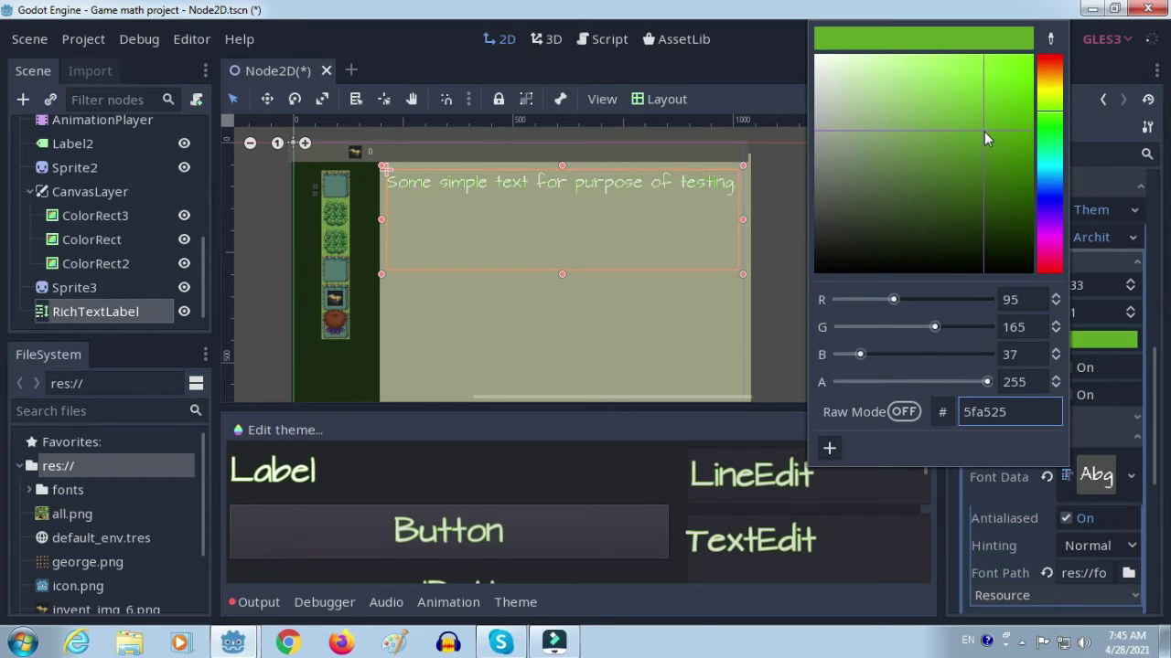
pyautogui.click(996, 142)
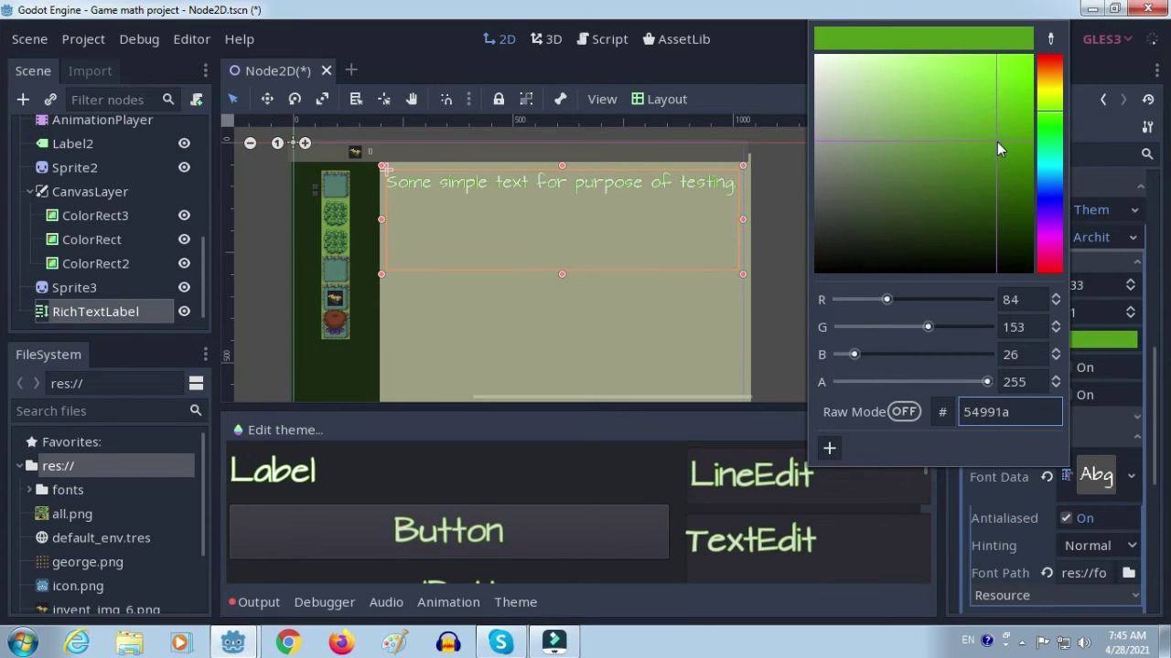
pyautogui.click(1113, 418)
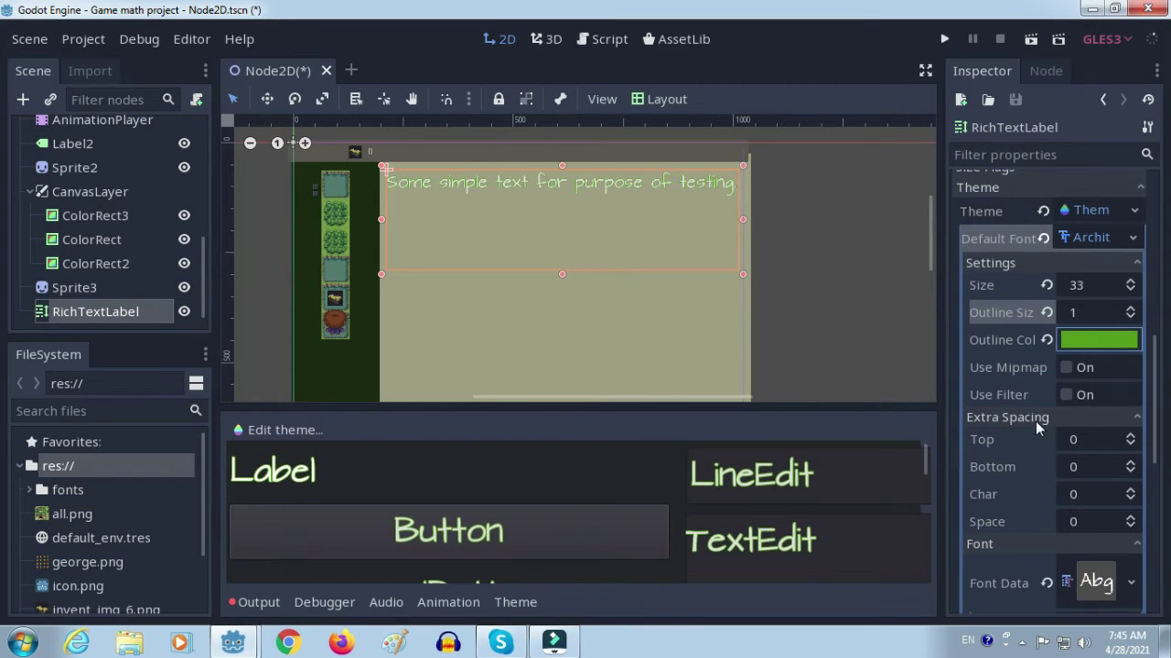
# Set the font's extra Char spacing to 3, wrapping 'testing.' onto a second line.
pyautogui.click(1070, 498)
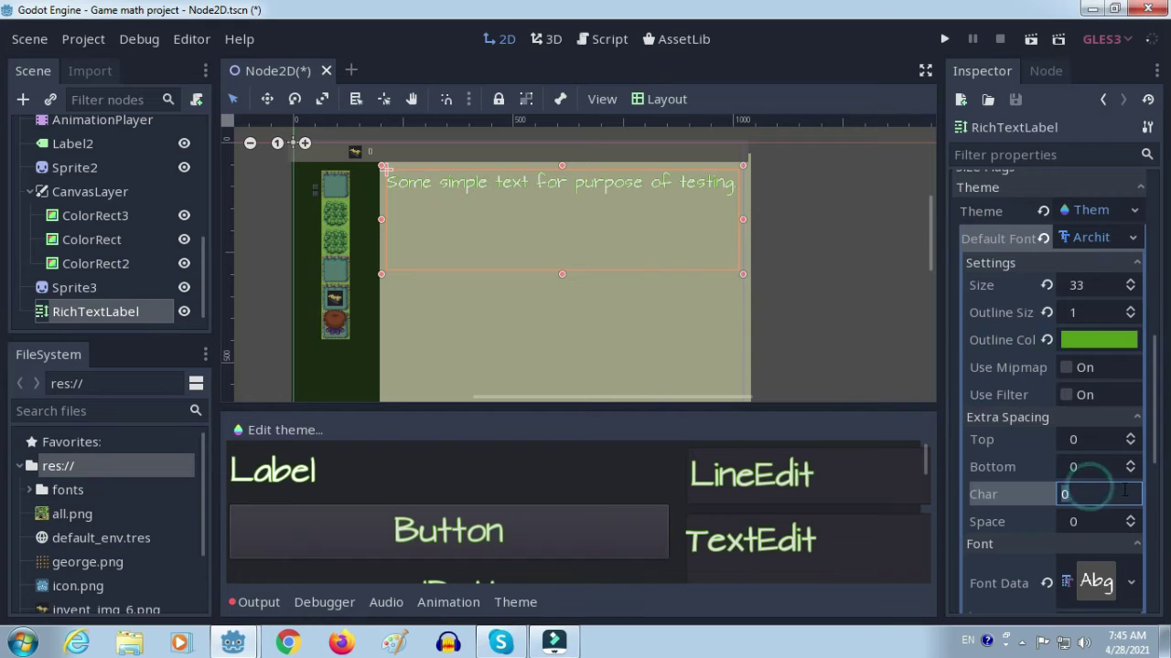
pyautogui.click(1123, 500)
pyautogui.doubleClick(1094, 498)
pyautogui.write('3')
pyautogui.press('Return')
pyautogui.click(479, 219)
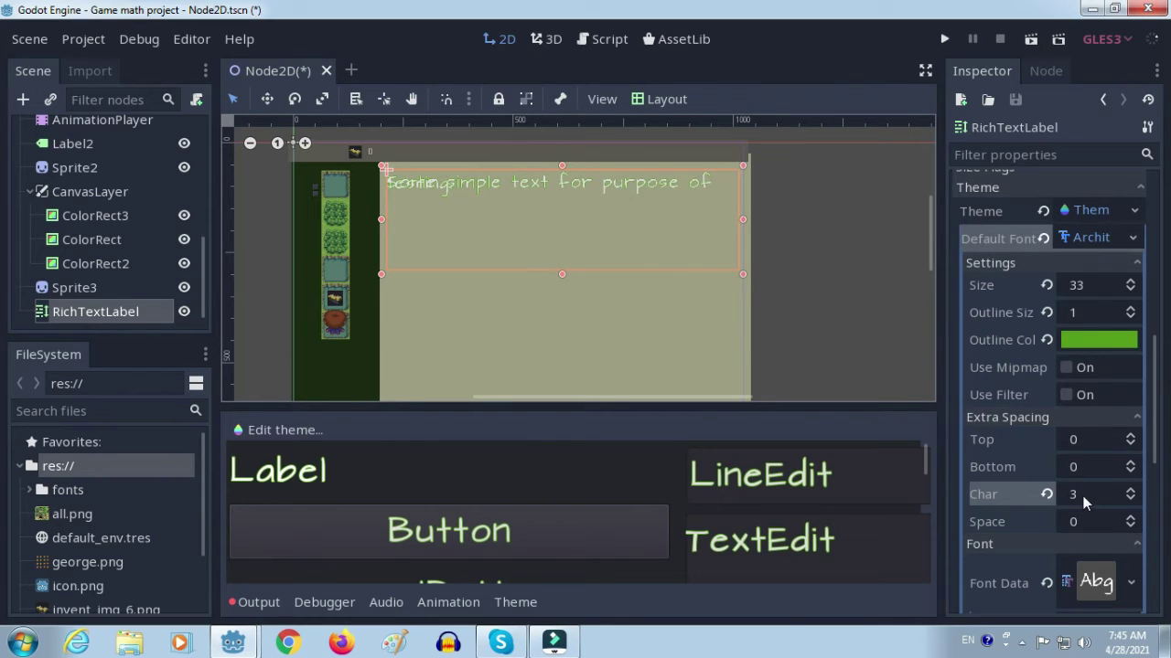
pyautogui.moveTo(601, 187)
pyautogui.mouseDown()
pyautogui.moveTo(605, 221)
pyautogui.moveTo(592, 183)
pyautogui.mouseUp()
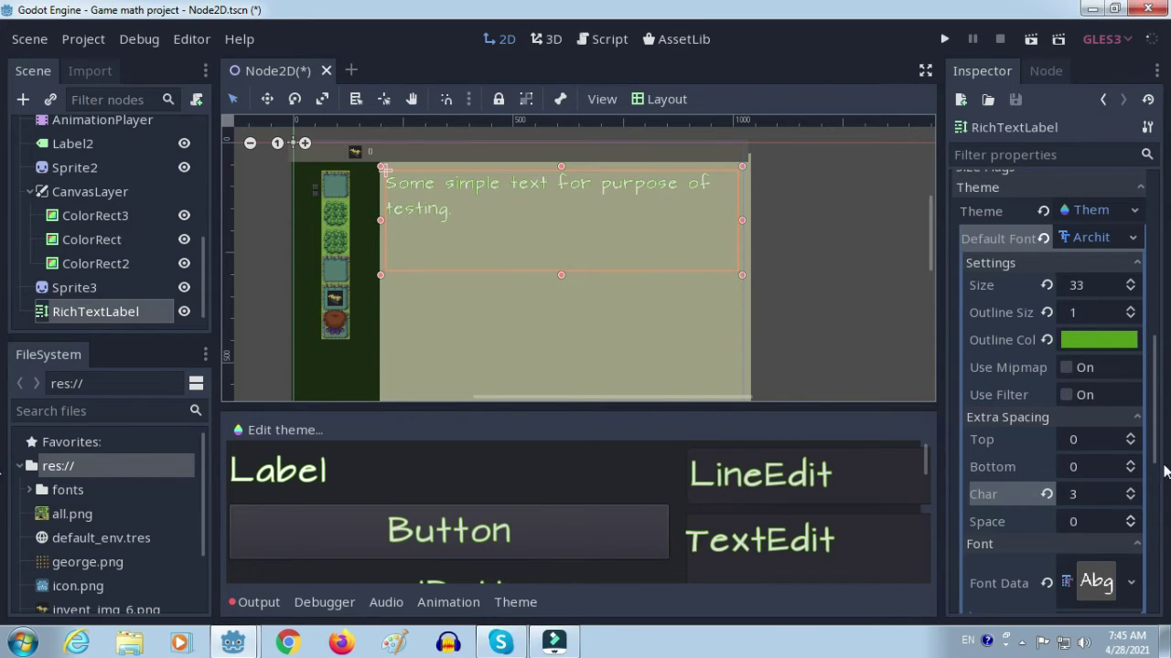
# Set the label's Visibility > Modulate color to a muted blue (5c64a3).
pyautogui.moveTo(1154, 446); pyautogui.dragTo(1154, 601)
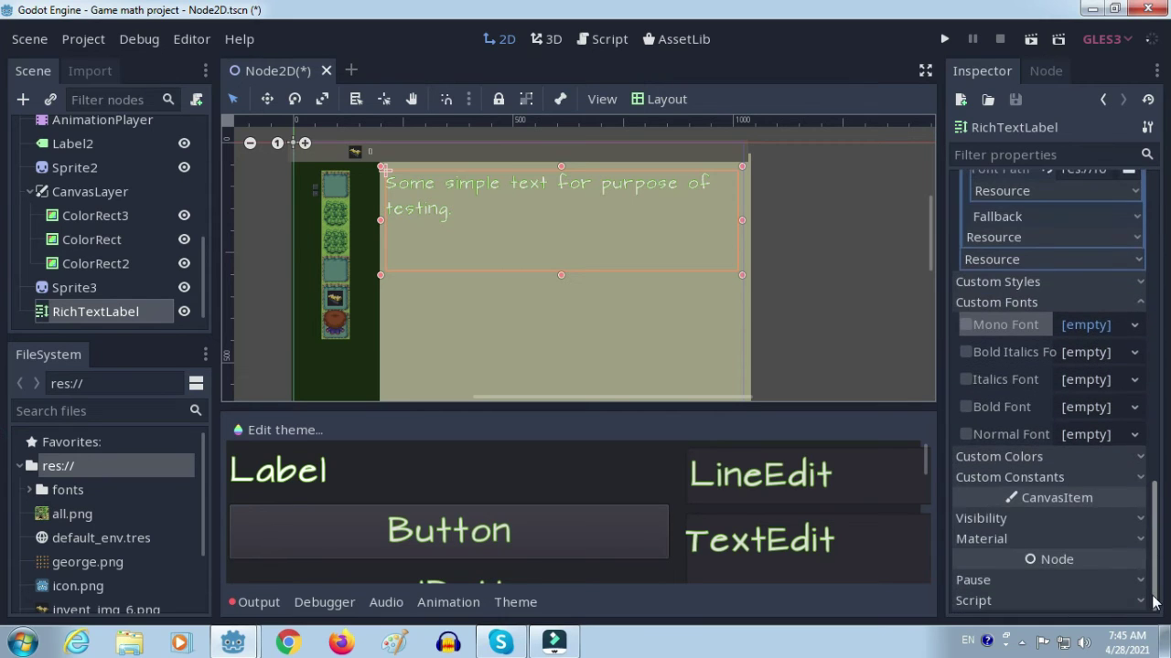
pyautogui.click(1005, 520)
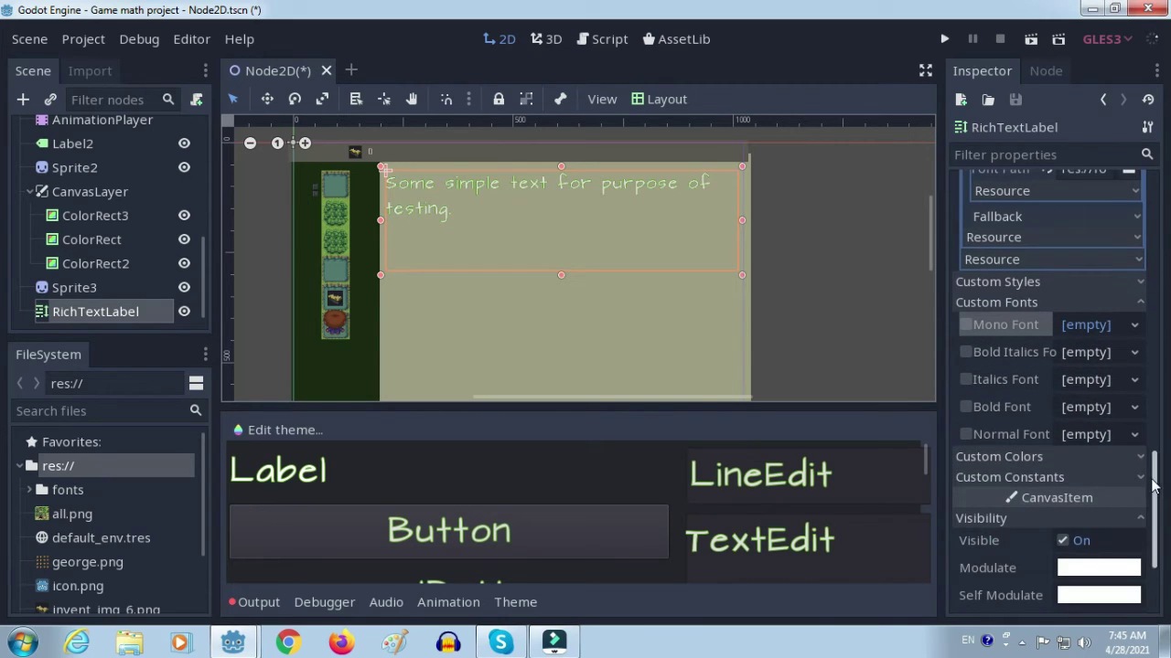
pyautogui.moveTo(1154, 487); pyautogui.dragTo(1143, 512)
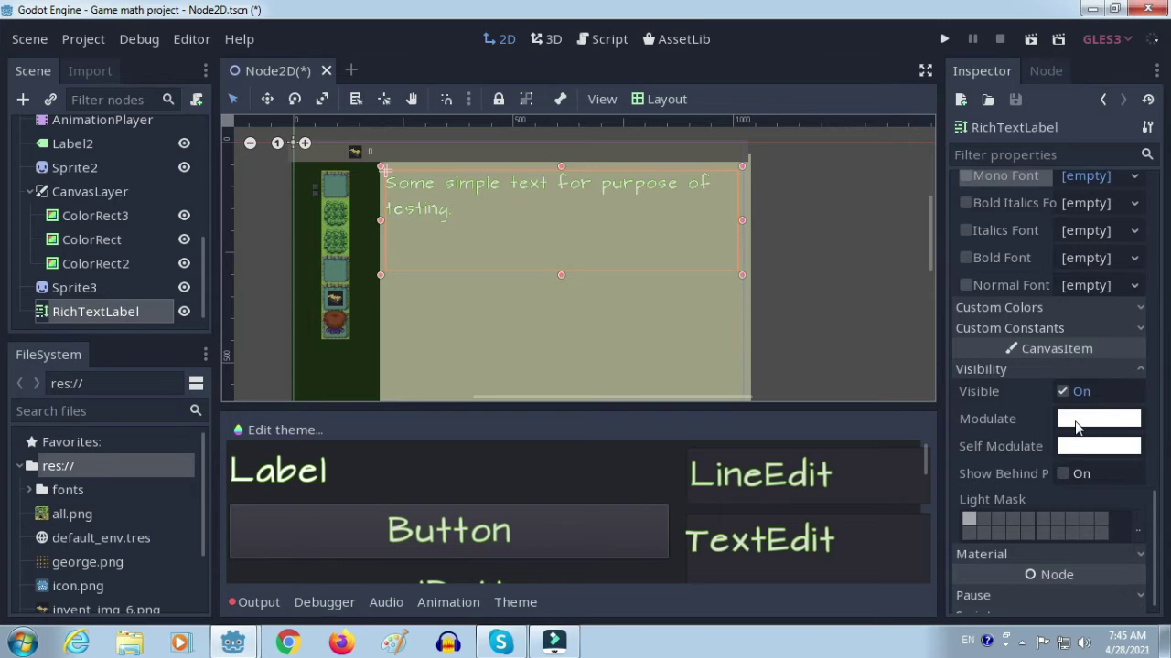
pyautogui.click(1077, 421)
pyautogui.click(889, 111)
pyautogui.click(895, 133)
pyautogui.moveTo(919, 172)
pyautogui.mouseDown()
pyautogui.moveTo(844, 72)
pyautogui.moveTo(824, 75)
pyautogui.mouseUp()
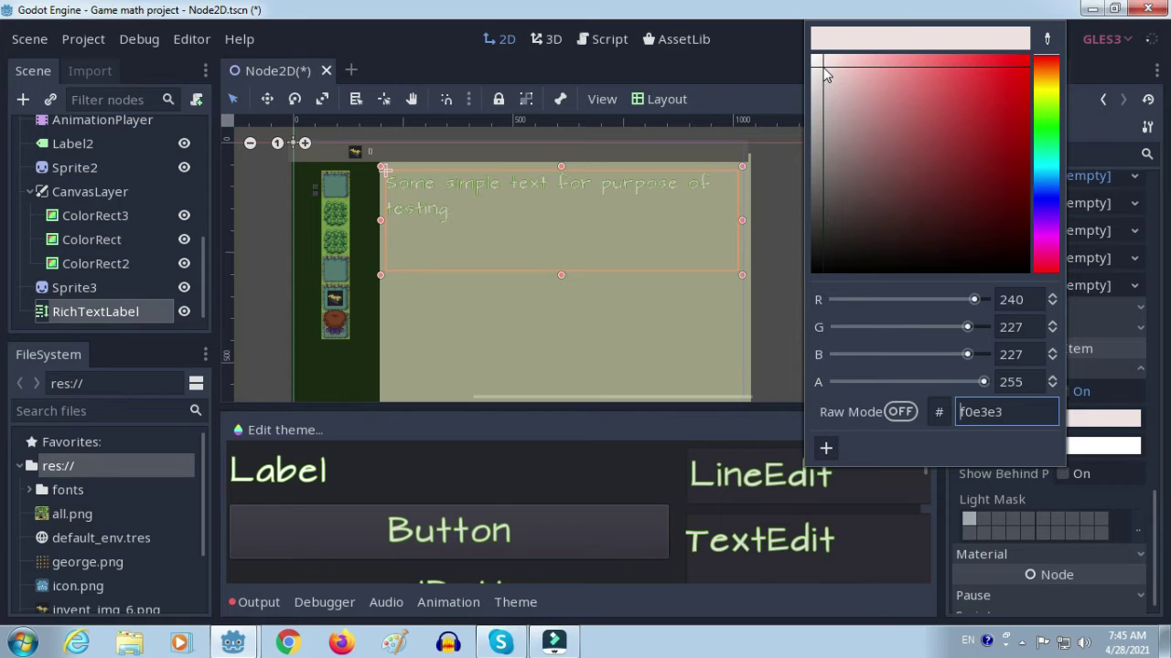
pyautogui.click(1046, 196)
pyautogui.moveTo(903, 149)
pyautogui.mouseDown()
pyautogui.moveTo(911, 165)
pyautogui.moveTo(896, 129)
pyautogui.moveTo(927, 156)
pyautogui.moveTo(906, 137)
pyautogui.mouseUp()
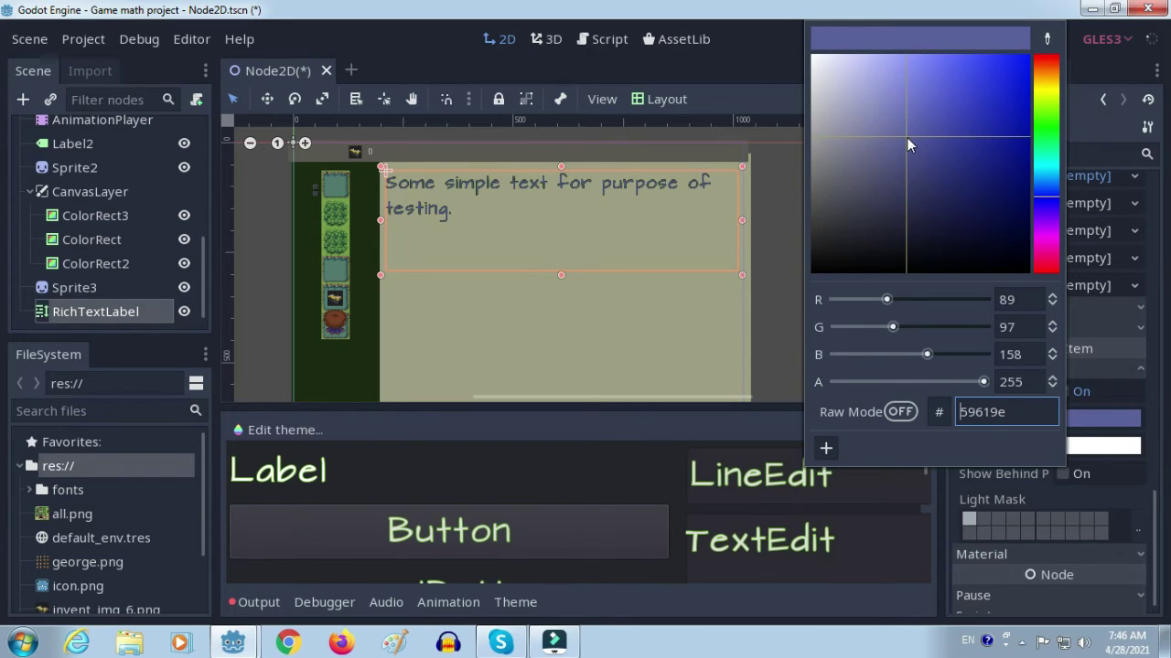
pyautogui.moveTo(906, 137); pyautogui.dragTo(906, 133)
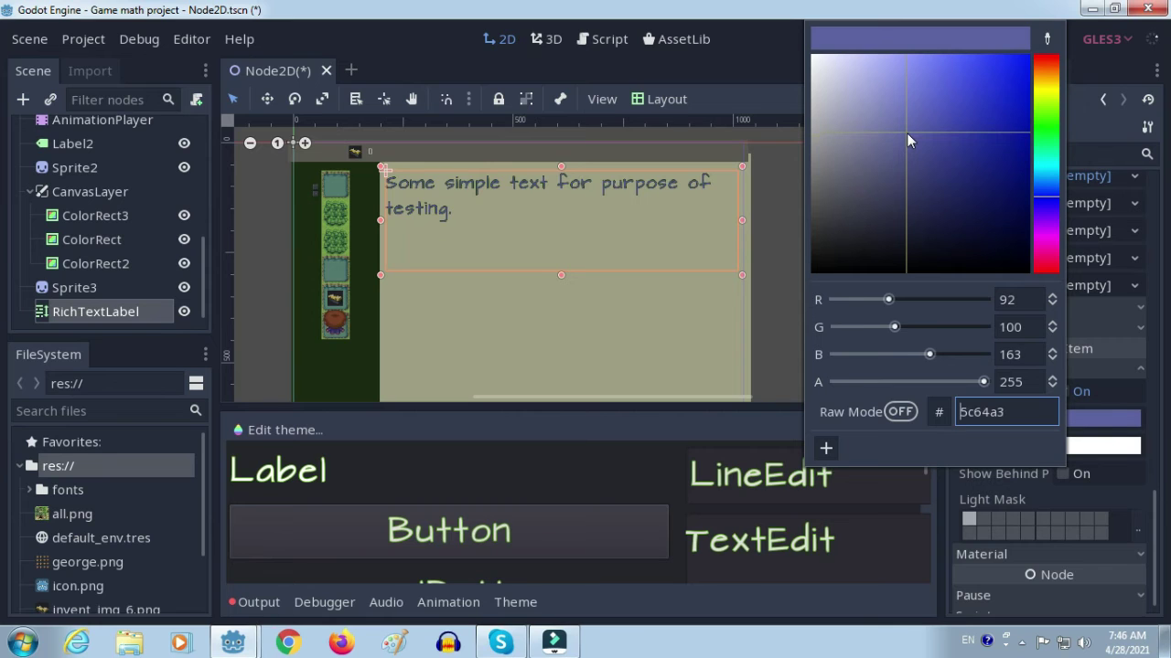
pyautogui.click(774, 220)
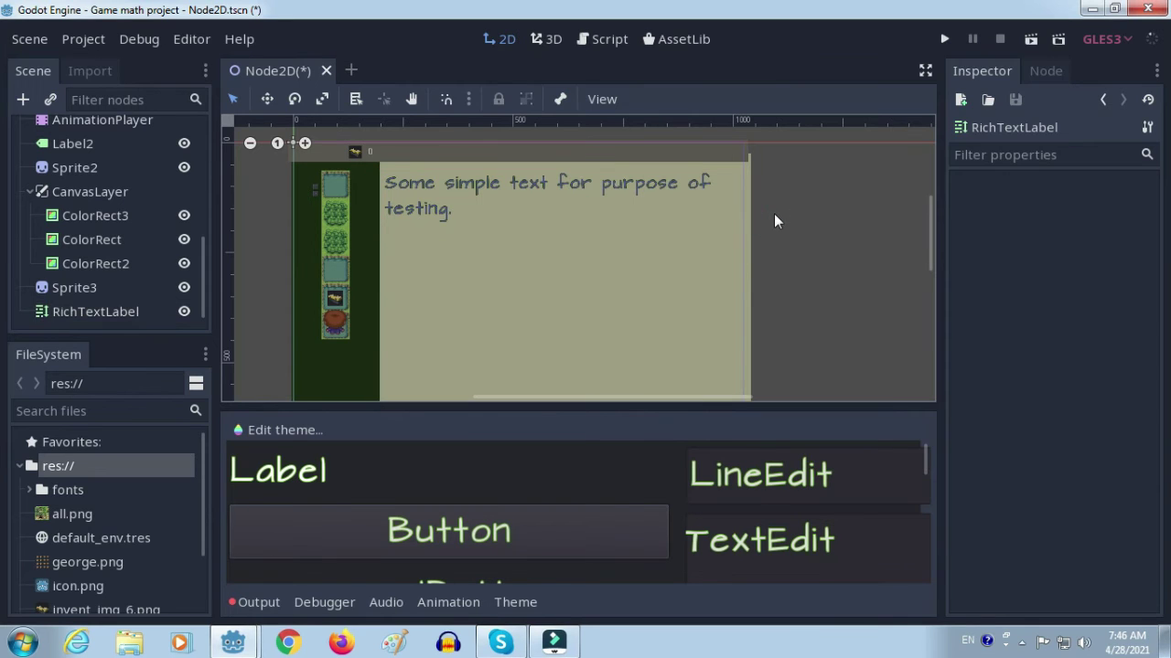
pyautogui.click(550, 189)
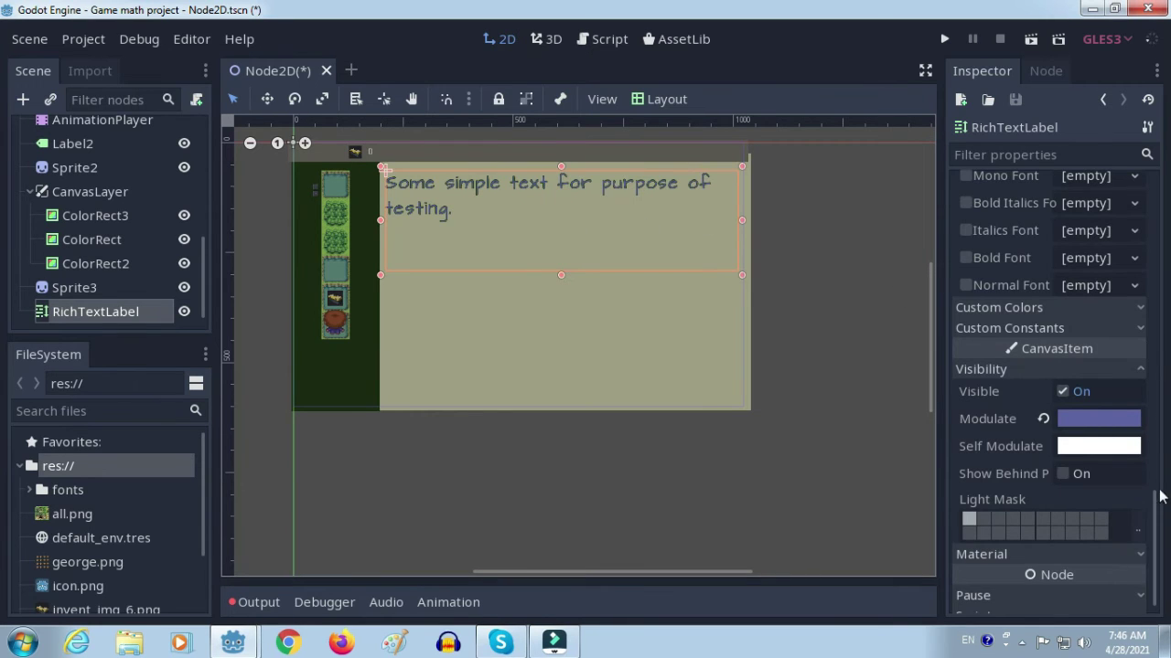
# Set the Default Font Settings size to 24, bringing the tinted sentence back onto one line.
pyautogui.moveTo(1160, 496); pyautogui.dragTo(1156, 308)
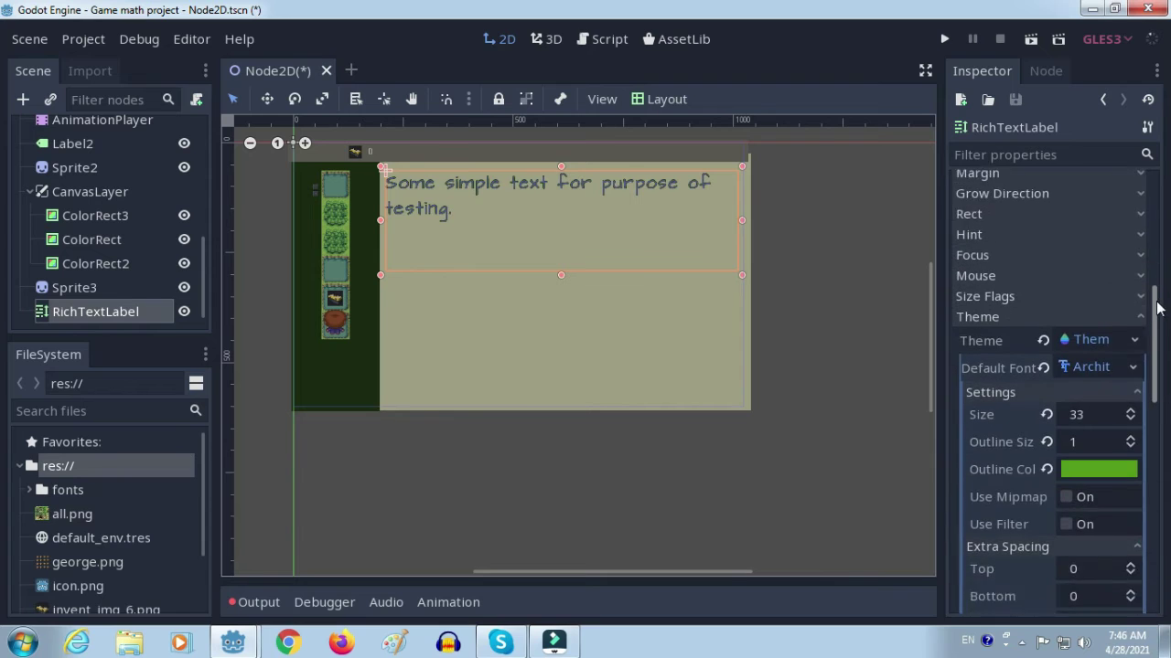
pyautogui.scroll(-2, 1157, 308)
pyautogui.click(1085, 335)
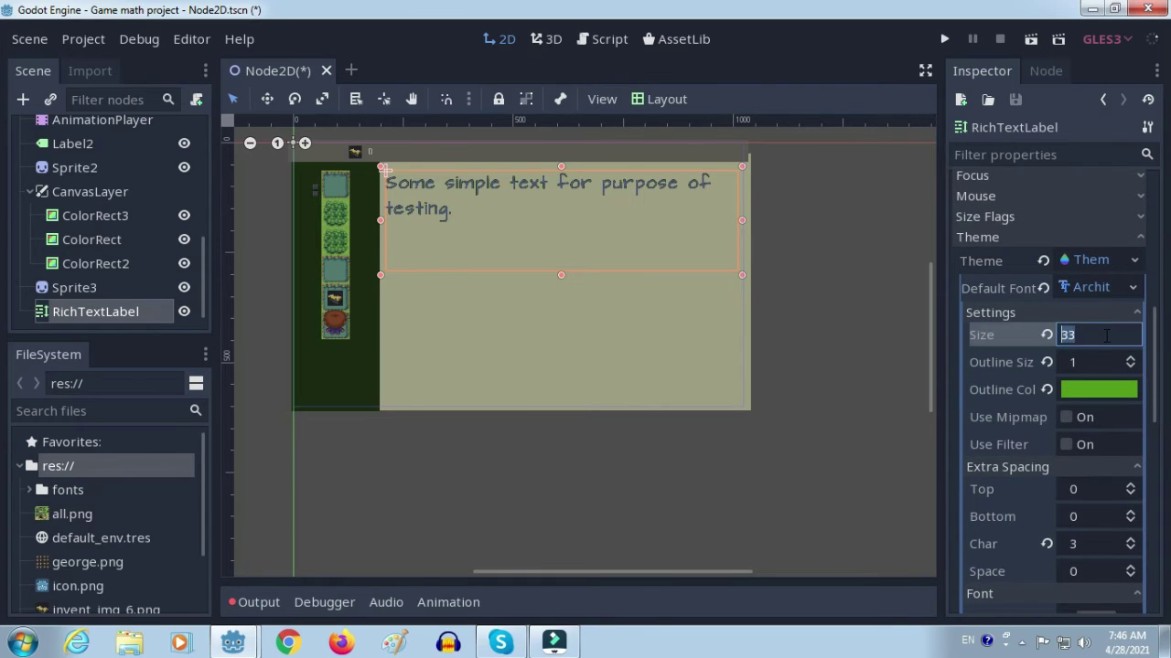
pyautogui.write('24')
pyautogui.press('Return')
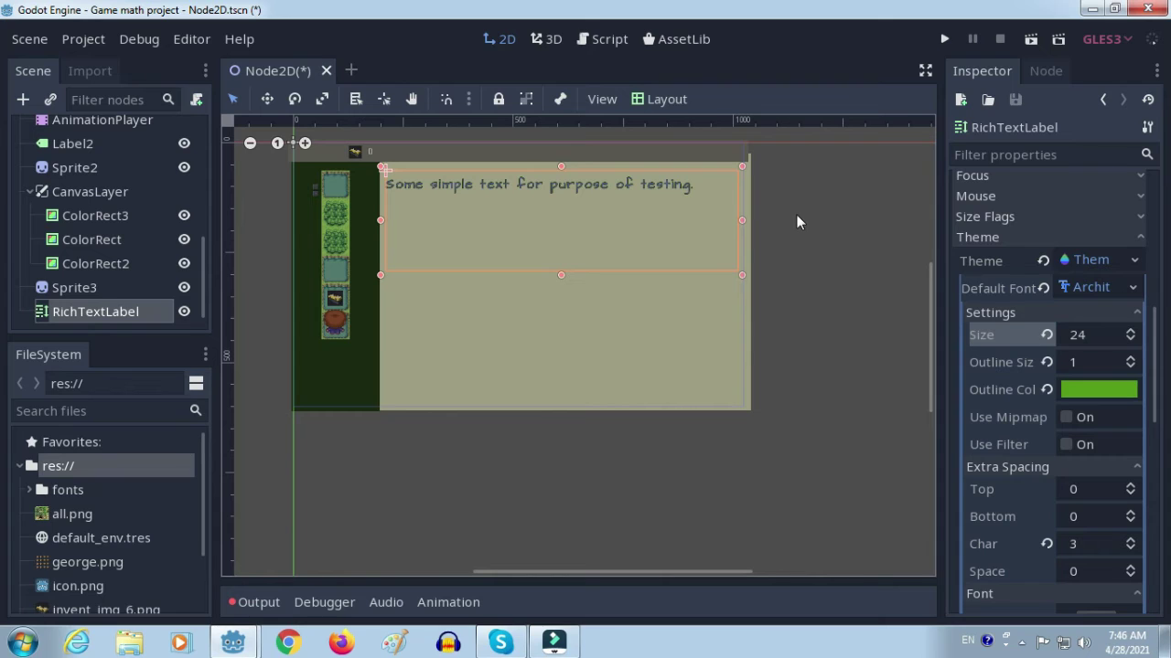
pyautogui.click(796, 217)
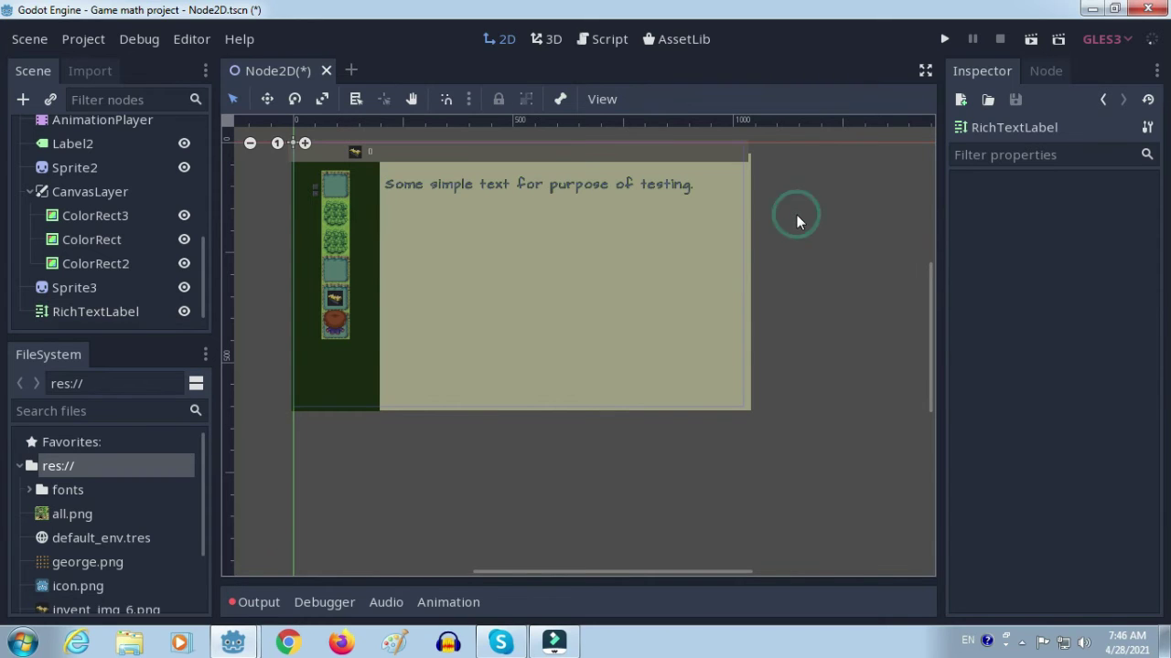
pyautogui.click(1029, 39)
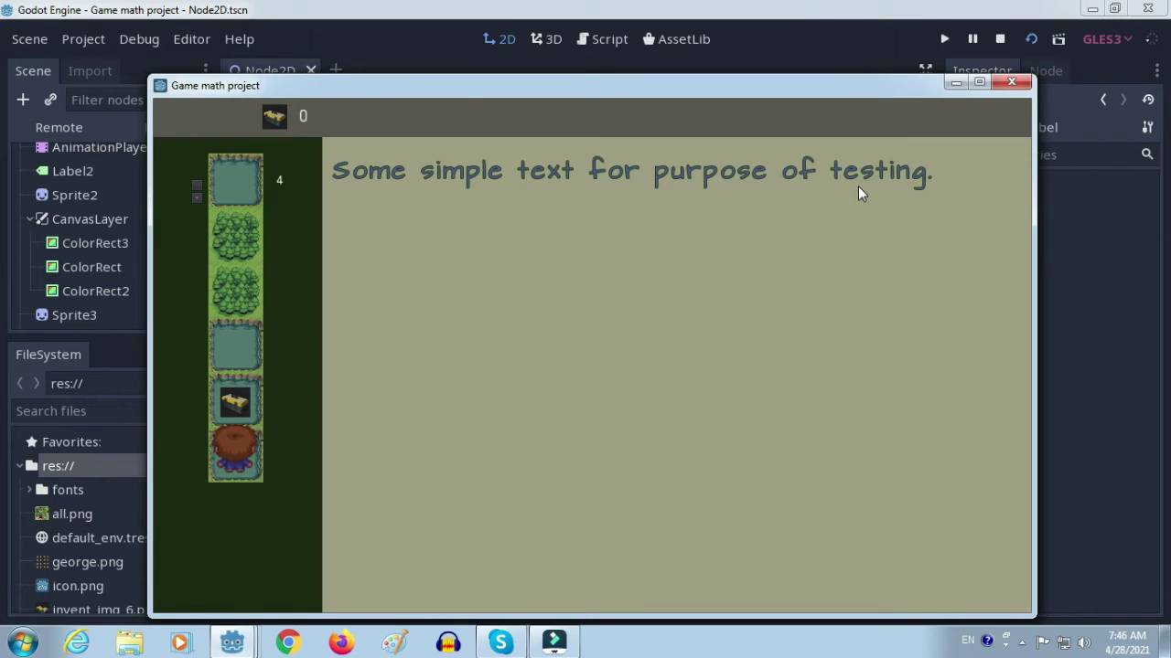
pyautogui.click(1013, 82)
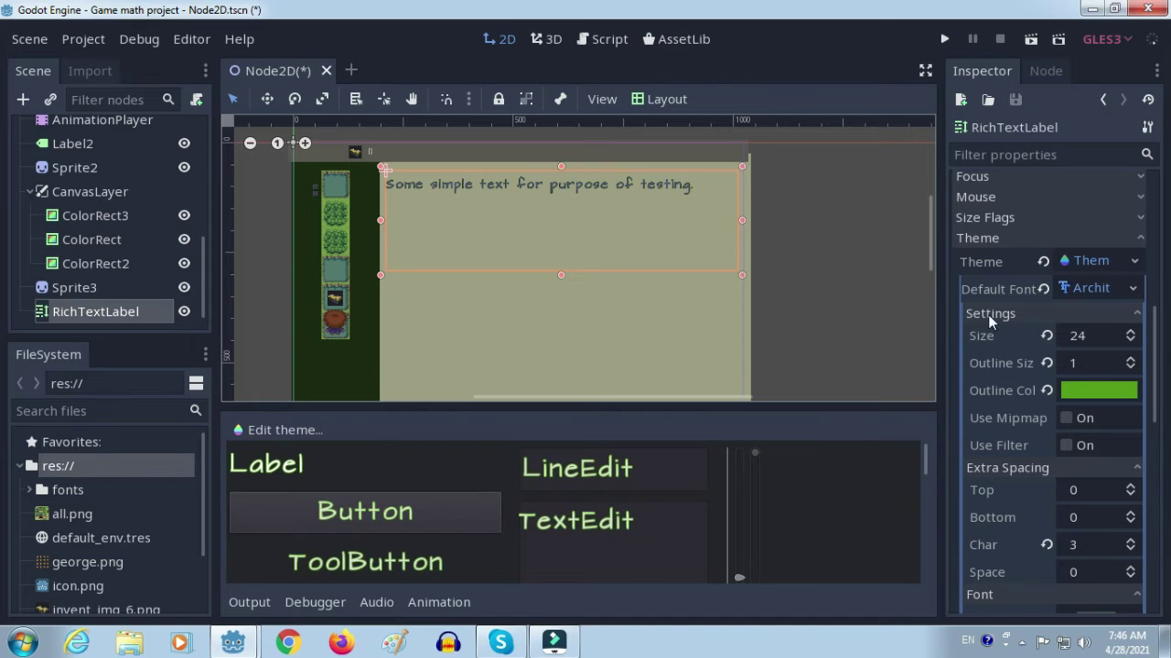
# Select the whole 'Some simple text for purpose of testing.' sentence in the Text property.
pyautogui.moveTo(1155, 366); pyautogui.dragTo(1164, 213)
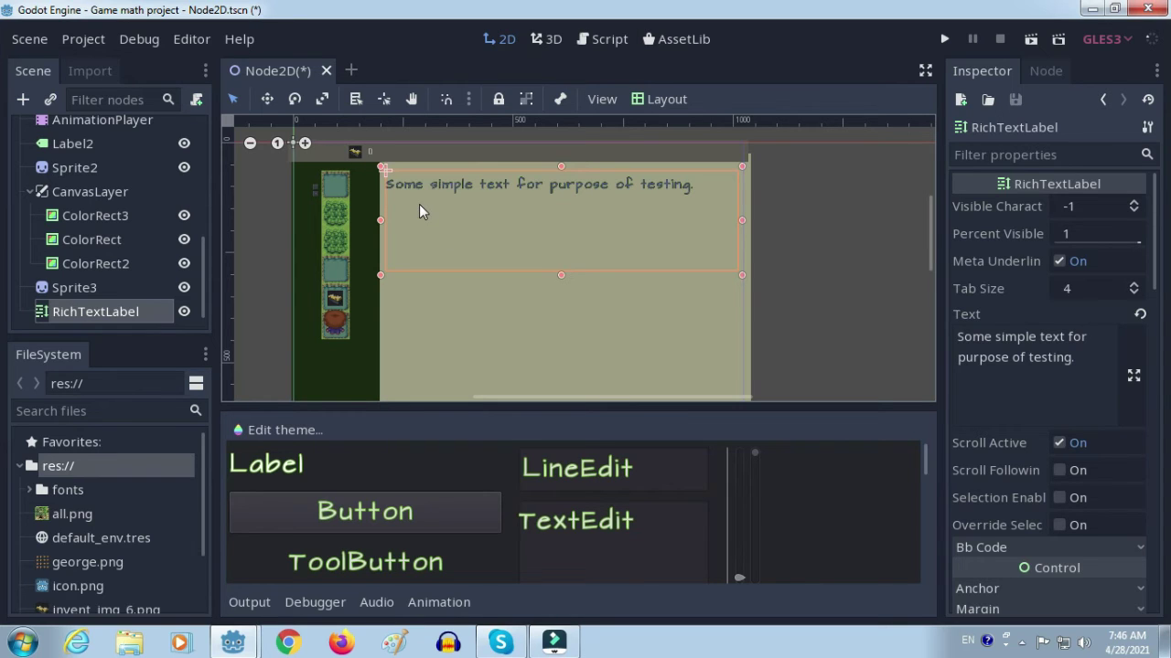
pyautogui.moveTo(1081, 358); pyautogui.dragTo(928, 345)
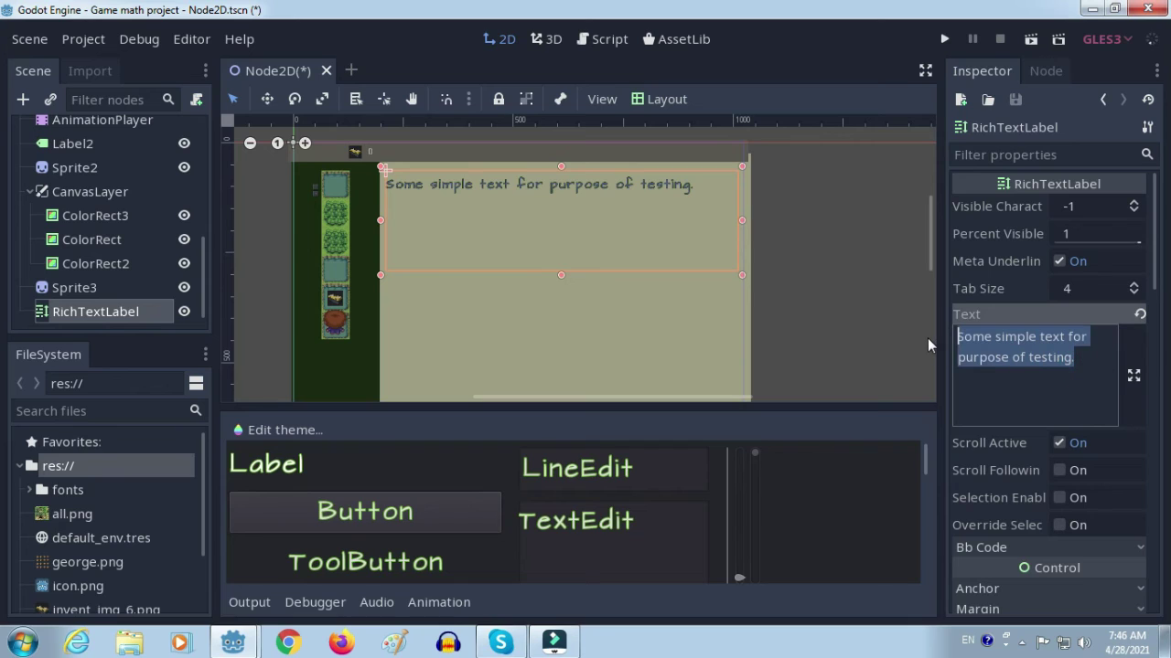
# Replace the test sentence with the story paragraph beginning 'Your journey started in some plain landscape'.
pyautogui.press('BackSpace')
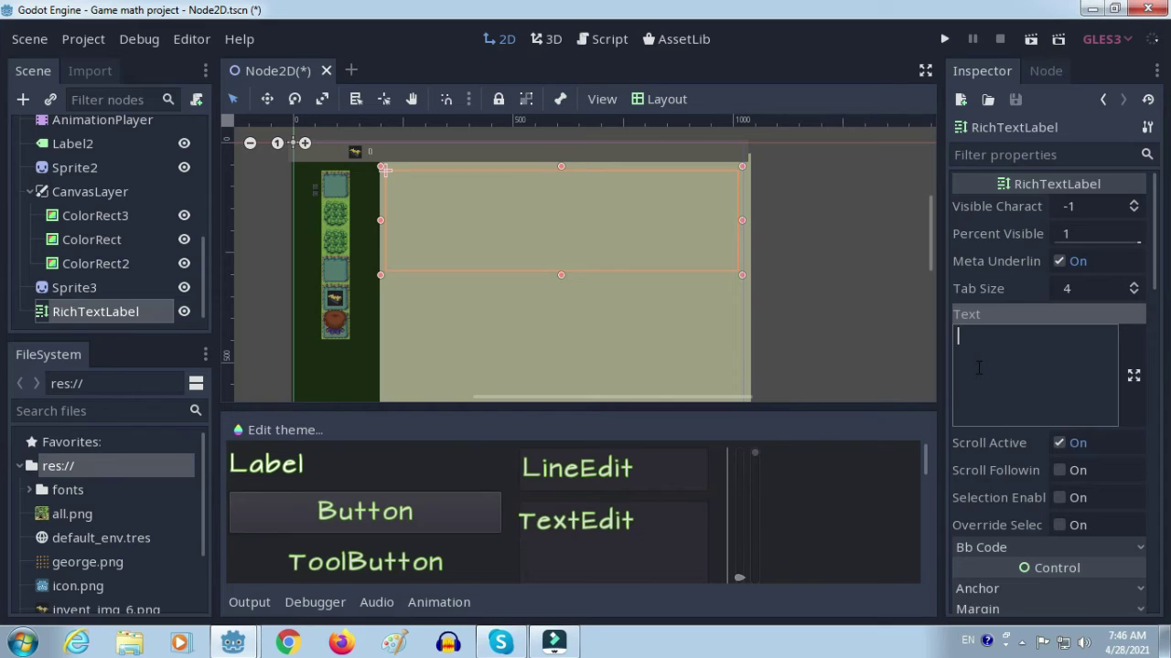
pyautogui.write('Yo')
pyautogui.write('or')
pyautogui.press('BackSpace')
pyautogui.press('BackSpace')
pyautogui.write('ur journey ')
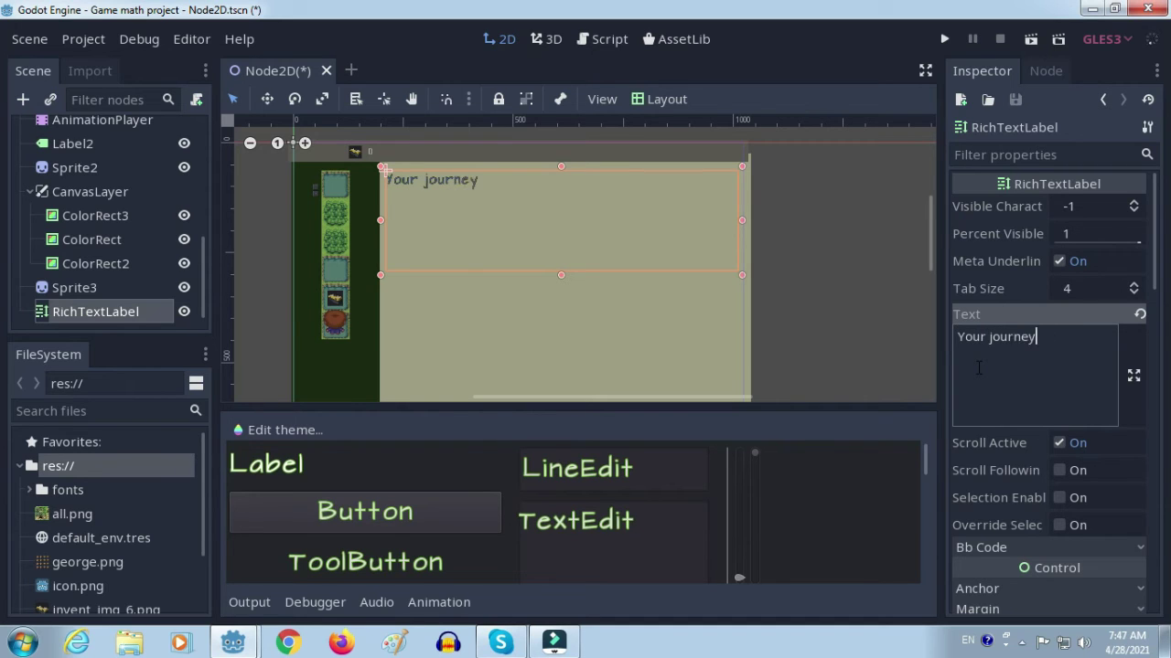
pyautogui.write('started')
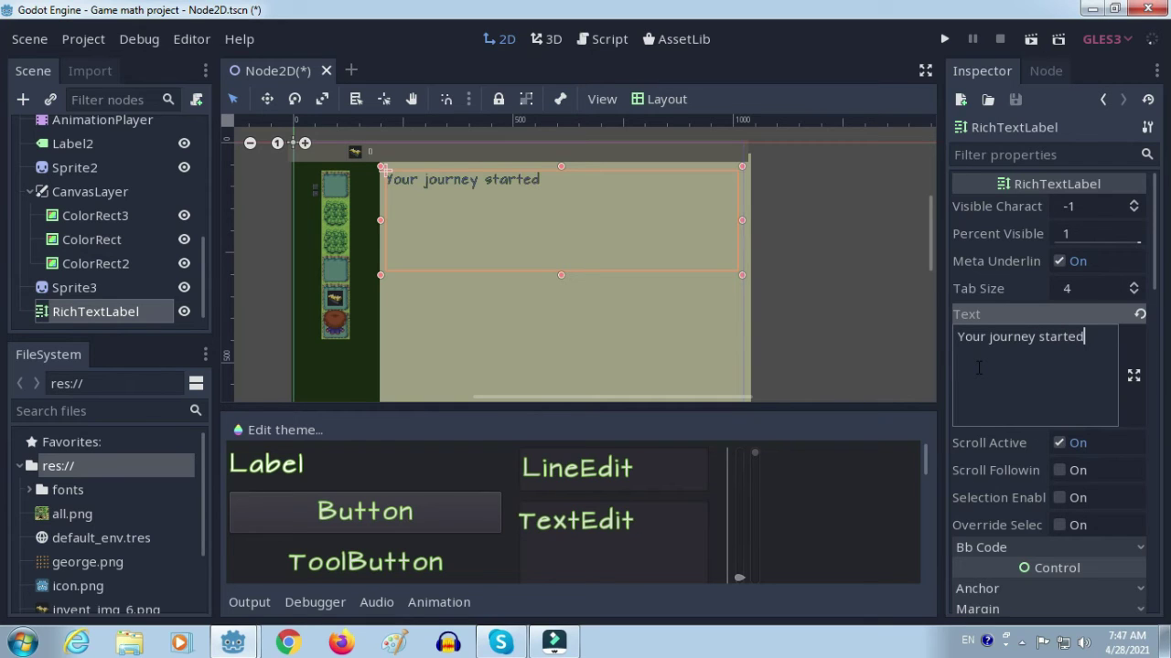
pyautogui.write(' in ')
pyautogui.write('some ')
pyautogui.write('plai')
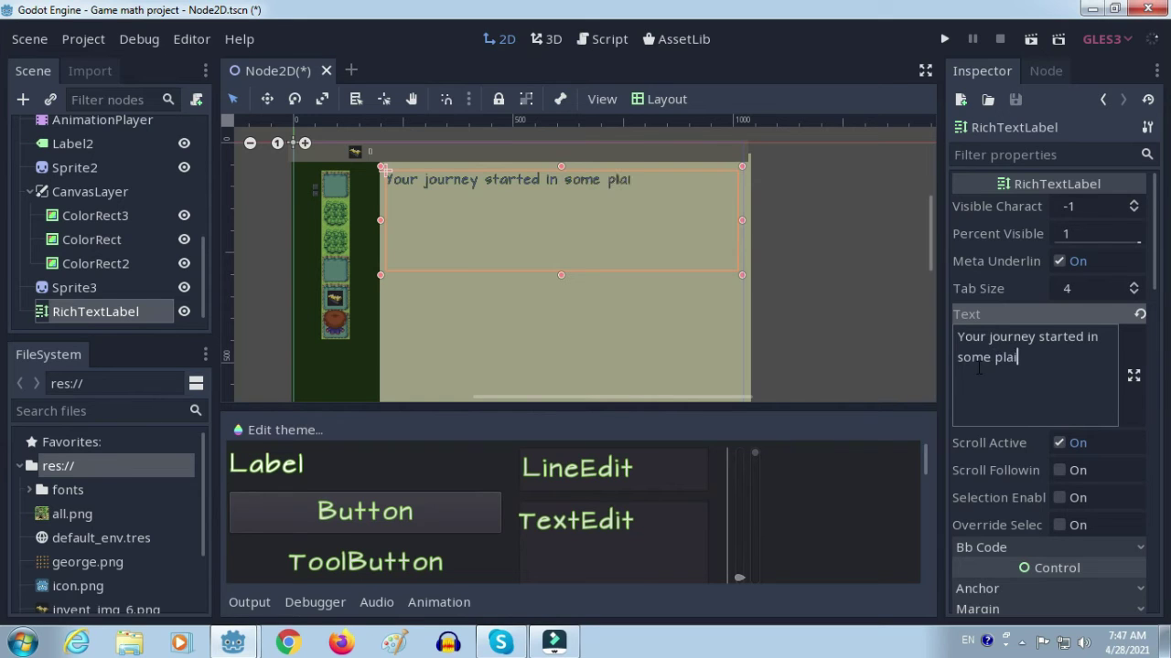
pyautogui.write('n landscape with a lot of natural elements')
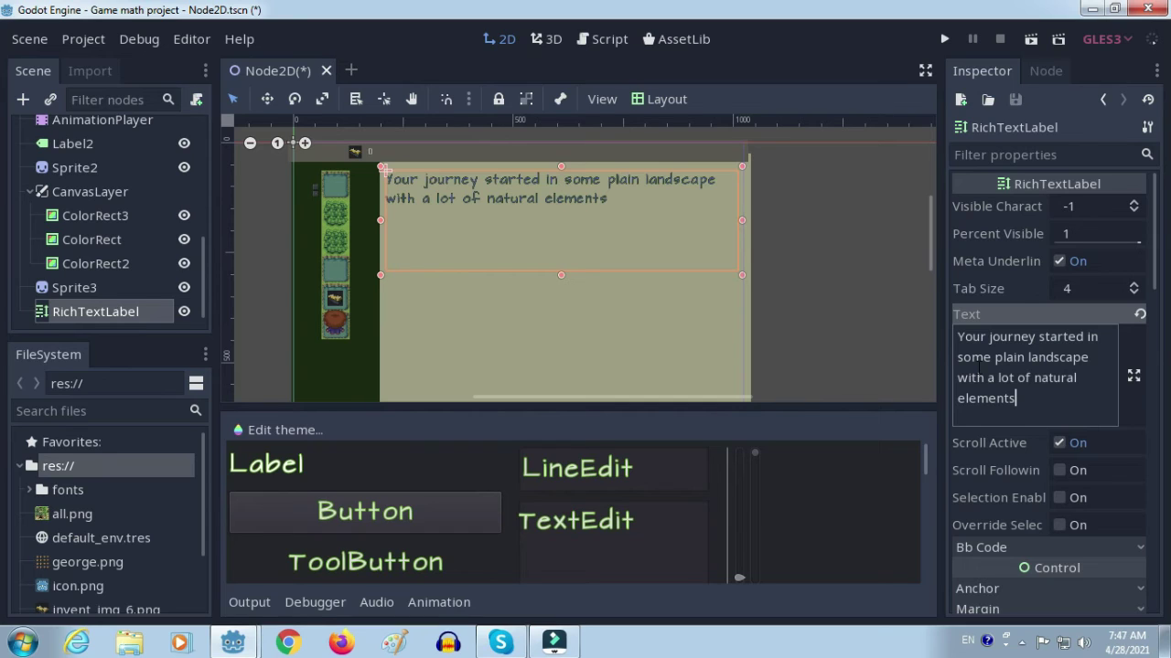
pyautogui.write('.')
pyautogui.write(' In a distance ')
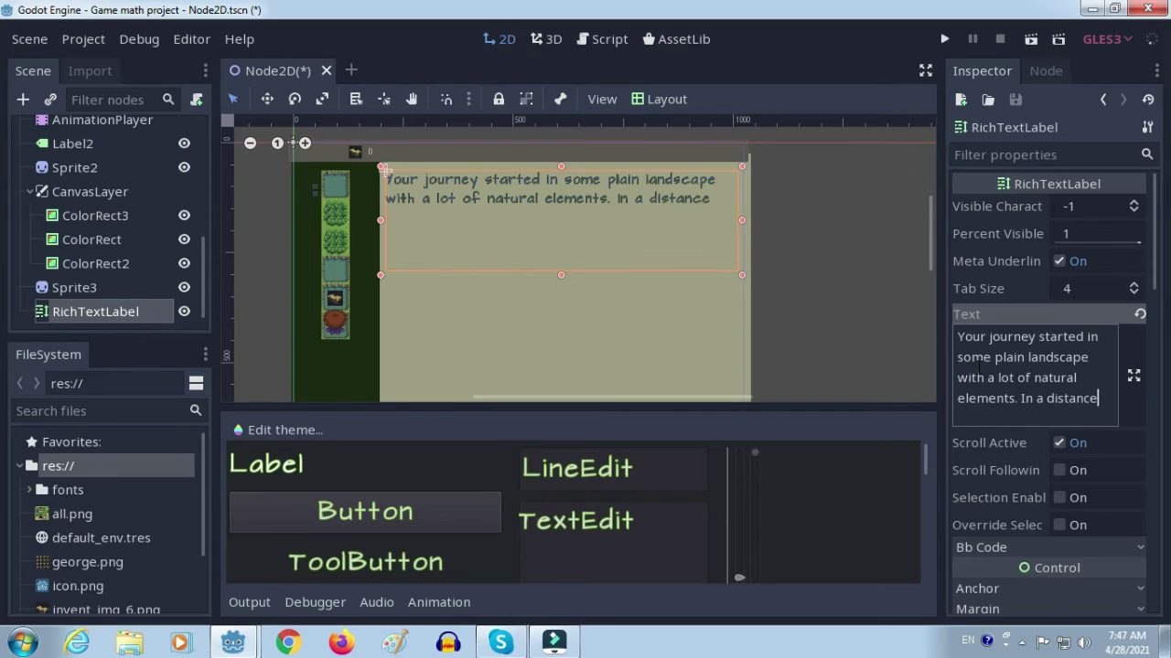
pyautogui.write('you see some tools. Can this be usufull ')
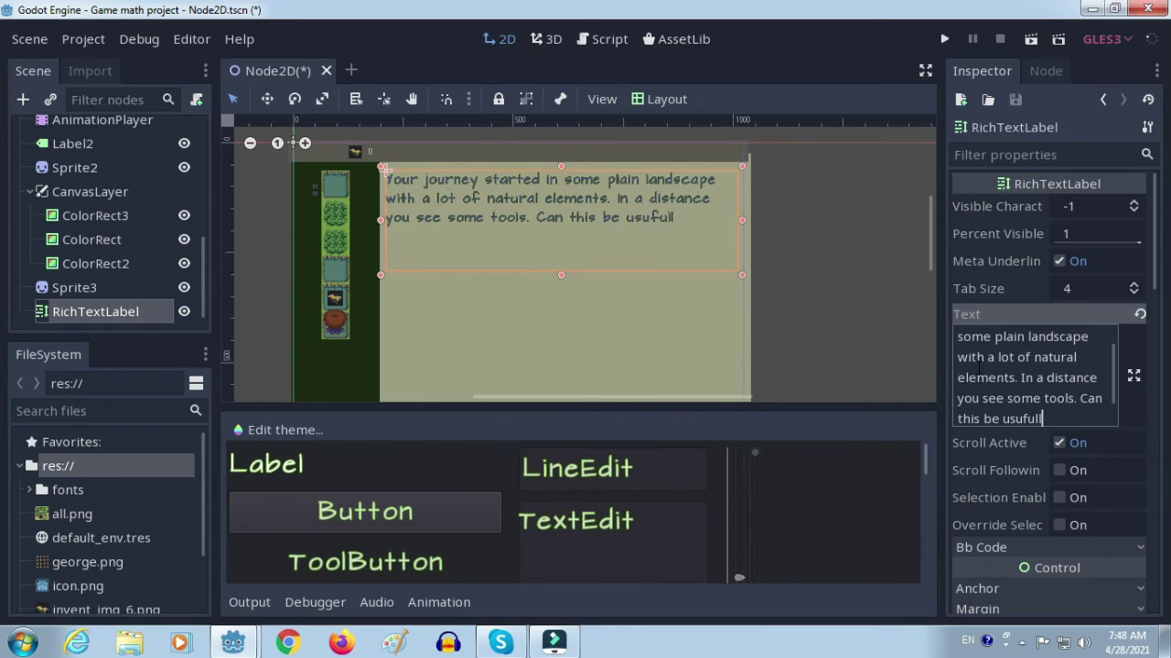
pyautogui.write('for yor')
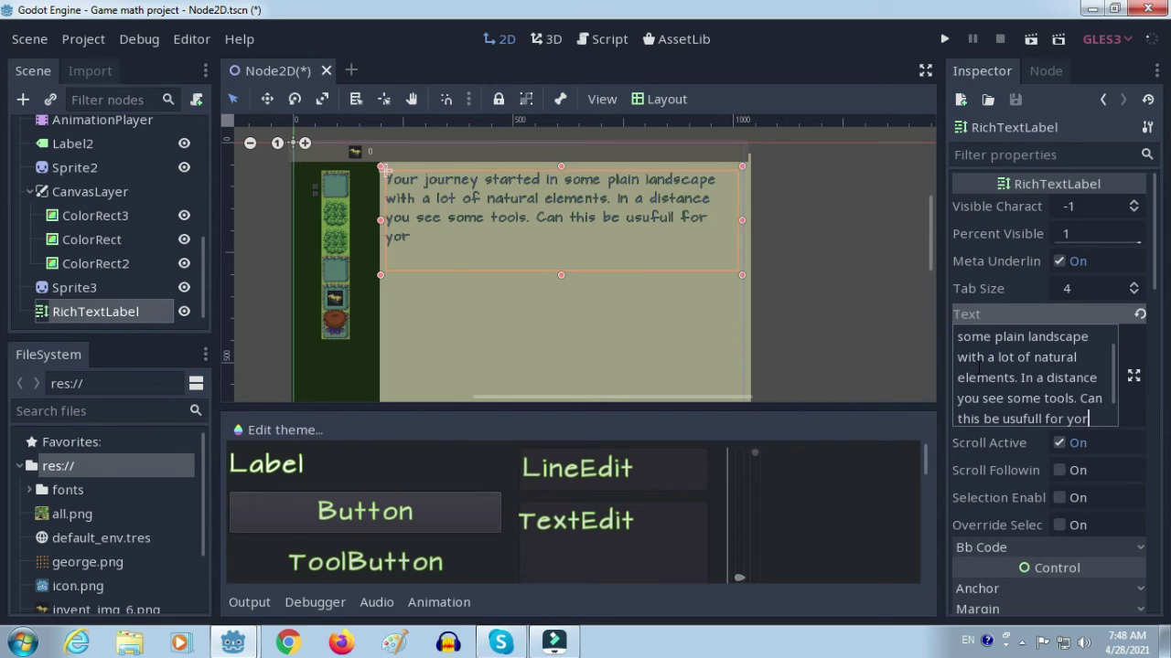
pyautogui.press('BackSpace')
pyautogui.write('ur ')
pyautogui.write('craftin')
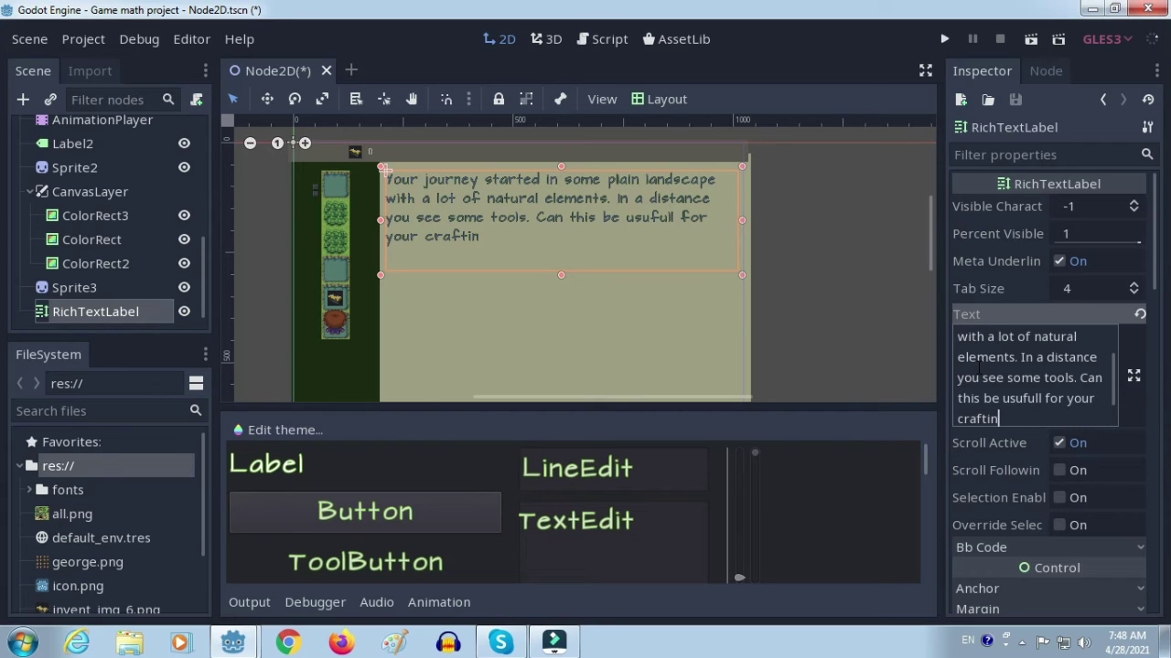
pyautogui.write('g')
pyautogui.write('.')
# End the paragraph with 'crafting?' and stretch the label slightly taller.
pyautogui.press('BackSpace')
pyautogui.write('?')
pyautogui.moveTo(560, 274); pyautogui.dragTo(561, 280)
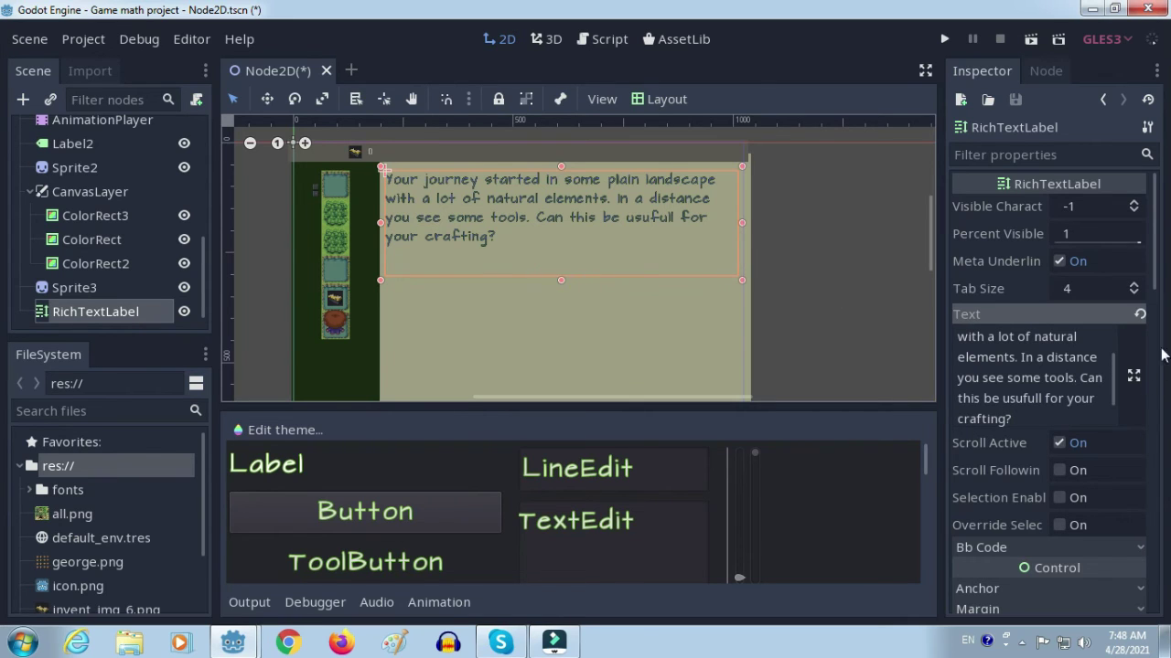
pyautogui.moveTo(1154, 286); pyautogui.dragTo(1158, 353)
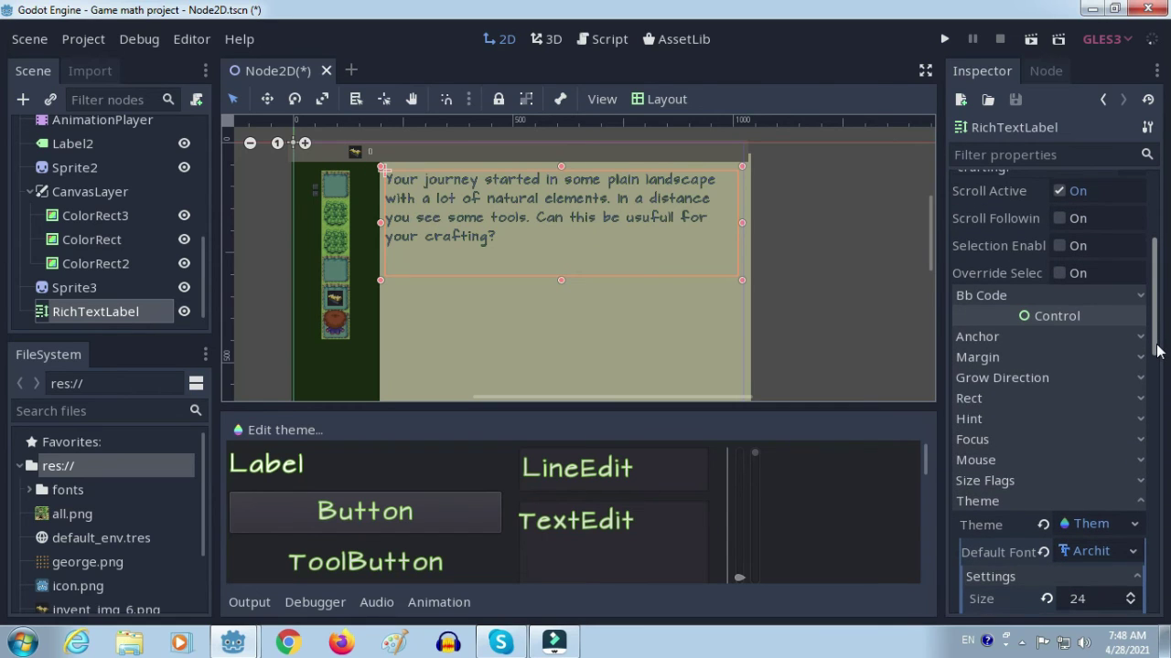
# Set the font's extra Space (word) spacing to 6.
pyautogui.scroll(2, 1103, 338)
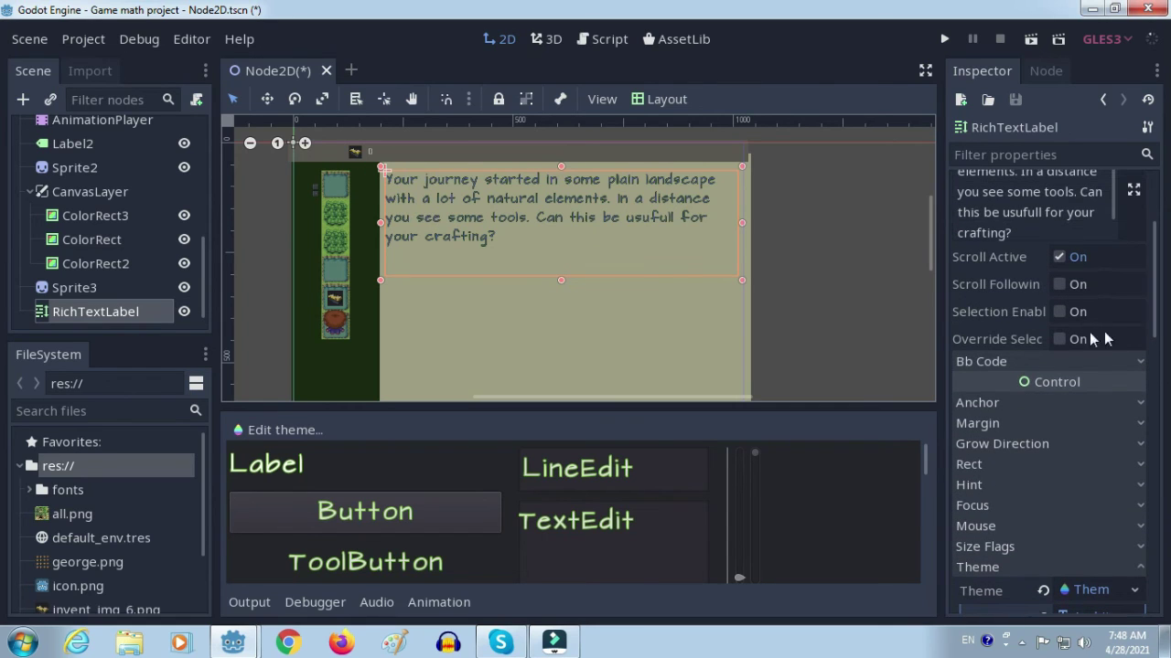
pyautogui.moveTo(1155, 325)
pyautogui.mouseDown()
pyautogui.moveTo(1164, 256)
pyautogui.moveTo(1141, 454)
pyautogui.mouseUp()
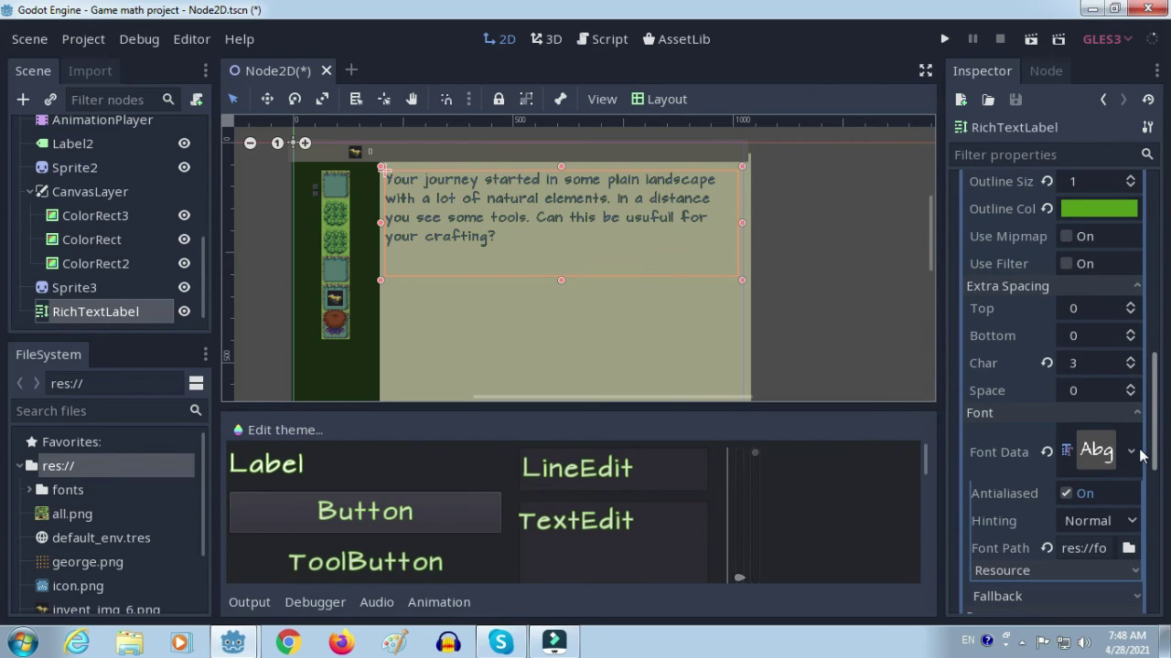
pyautogui.click(1083, 392)
pyautogui.write('3')
pyautogui.press('Return')
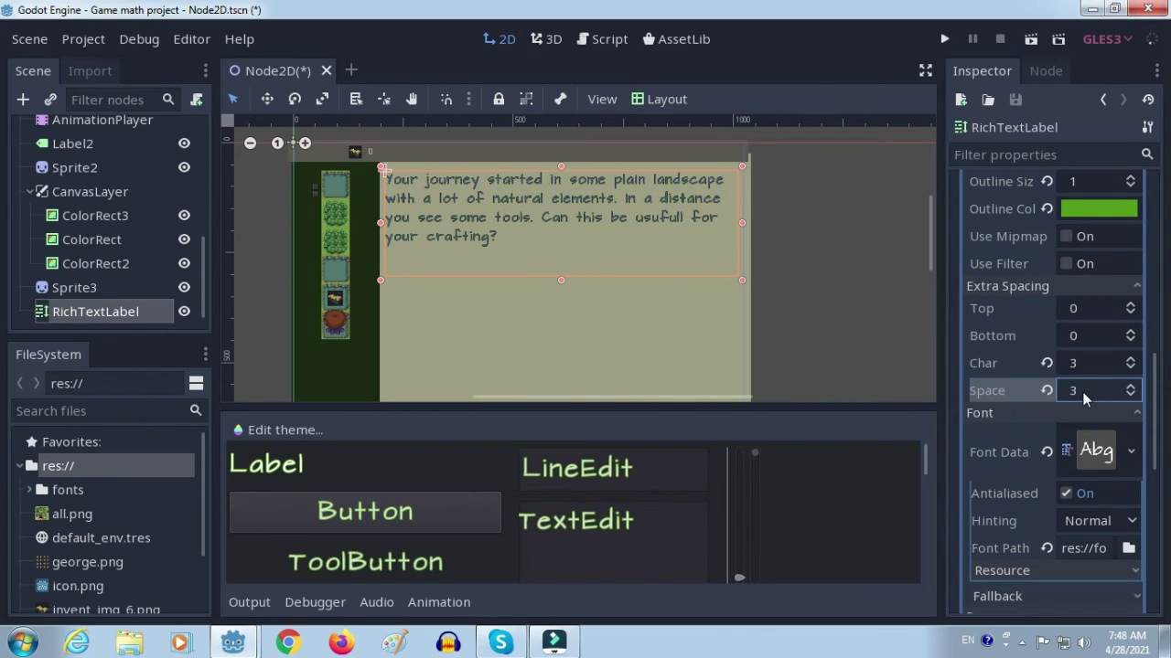
pyautogui.click(1082, 393)
pyautogui.write('6')
pyautogui.press('Return')
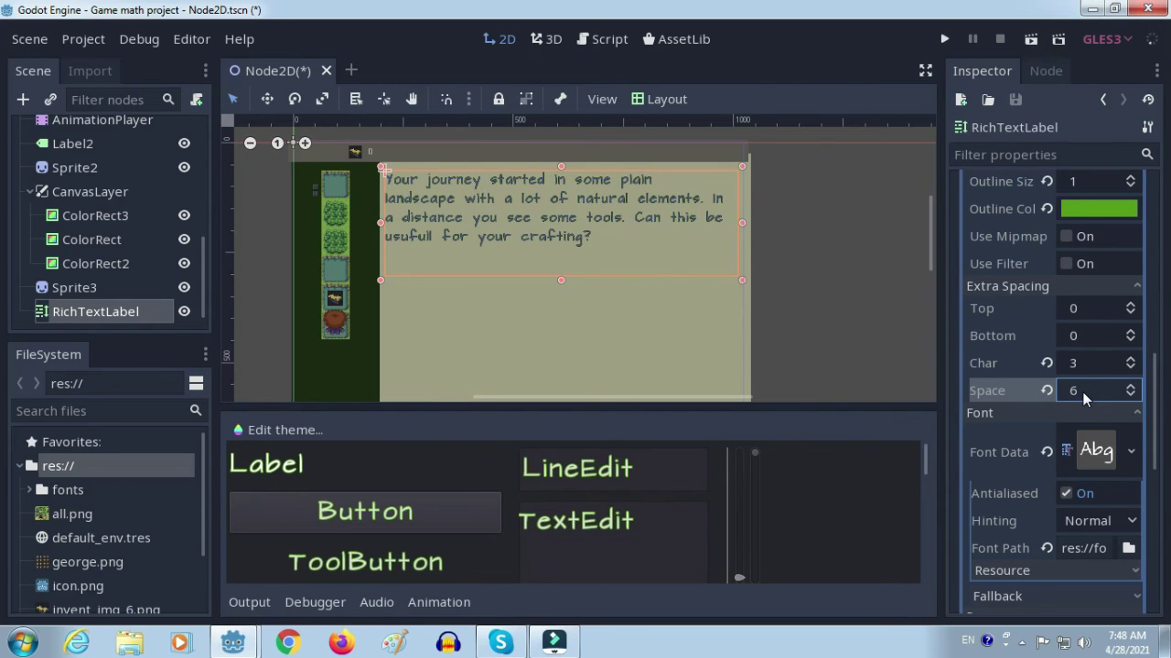
# Set extra Char spacing to 5 and drag the label taller to fit five lines.
pyautogui.click(1077, 363)
pyautogui.write('6')
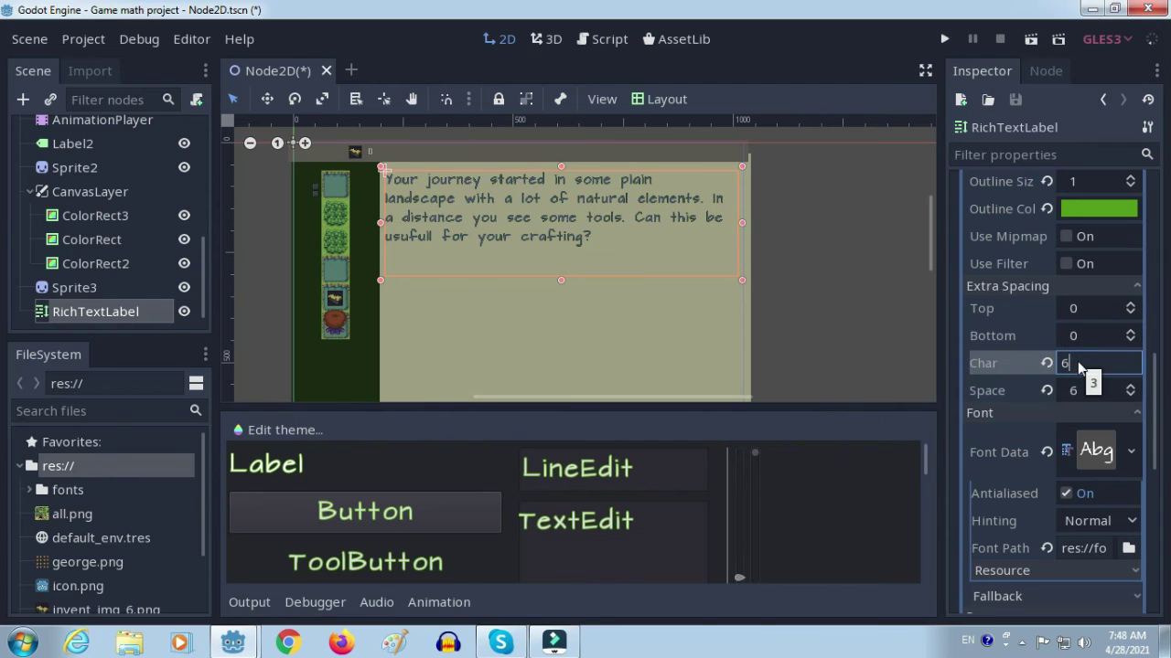
pyautogui.press('Return')
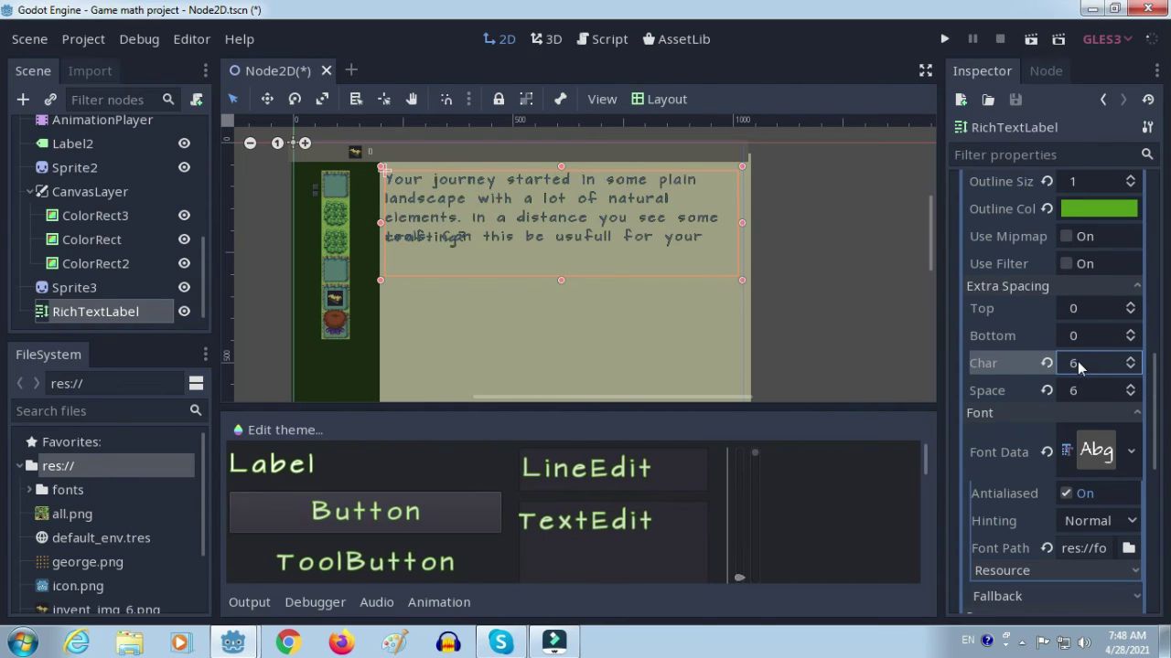
pyautogui.click(1078, 363)
pyautogui.write('5')
pyautogui.press('Return')
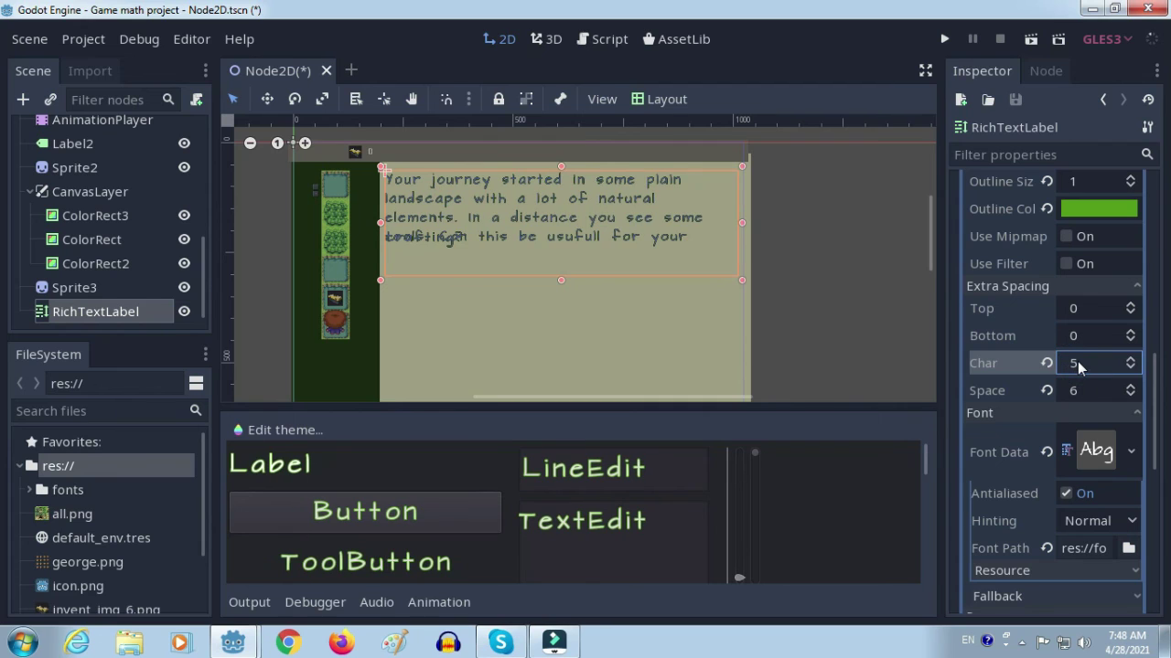
pyautogui.moveTo(561, 280); pyautogui.dragTo(562, 298)
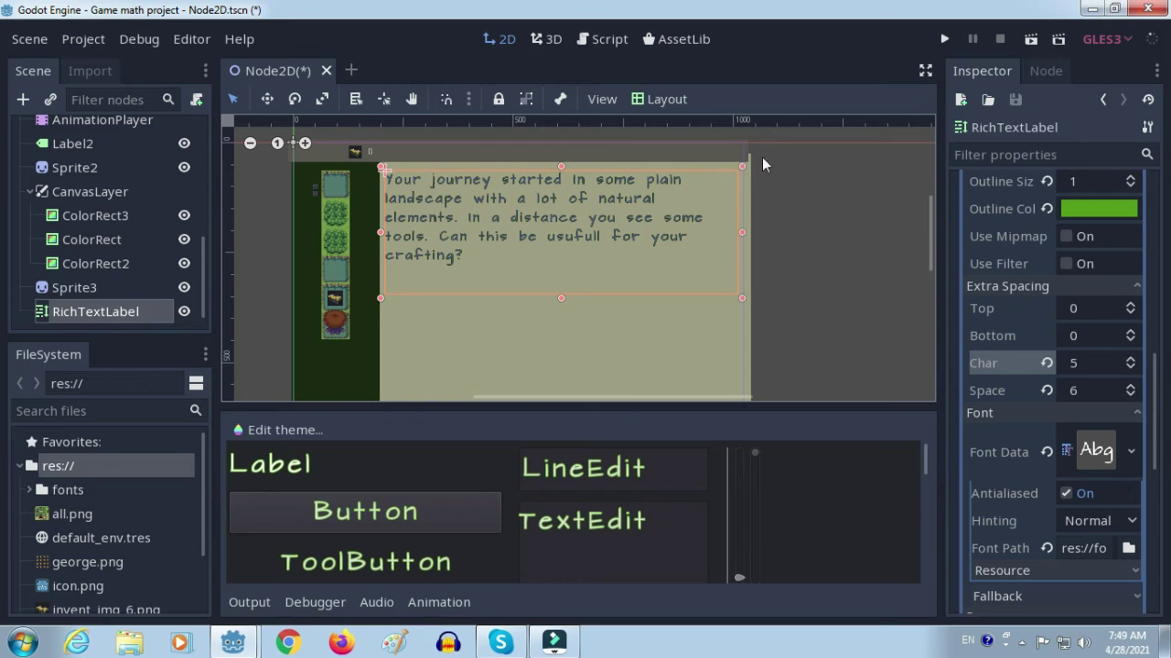
# Save and run the scene to preview the five-line story, then close the game window.
pyautogui.click(1031, 38)
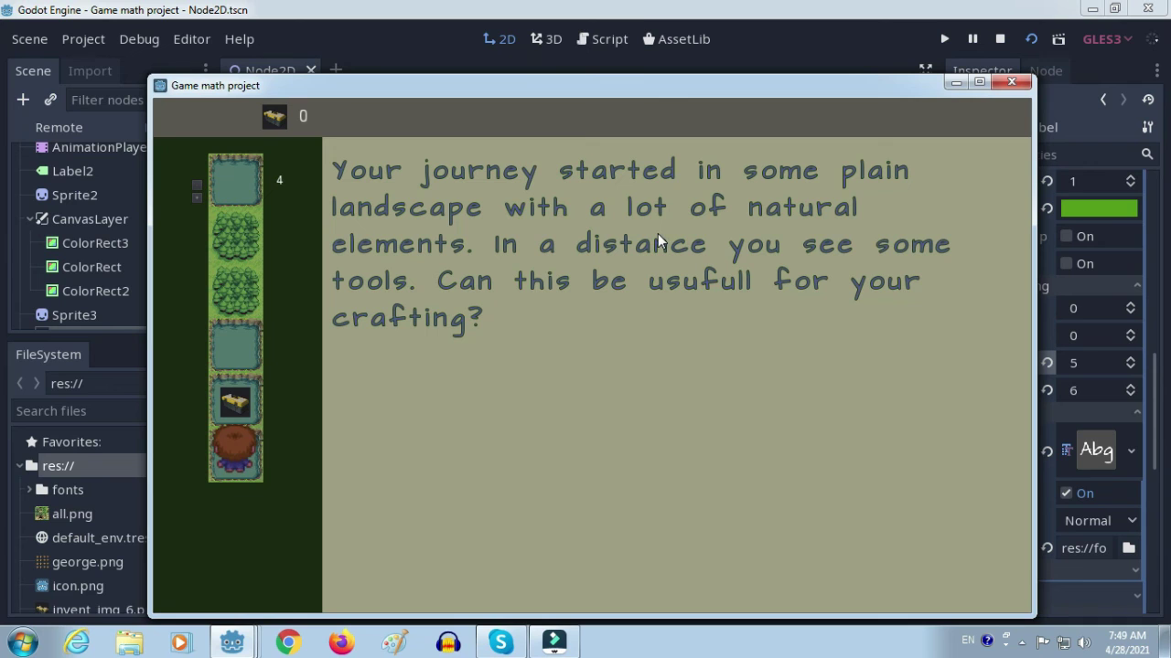
pyautogui.click(1009, 83)
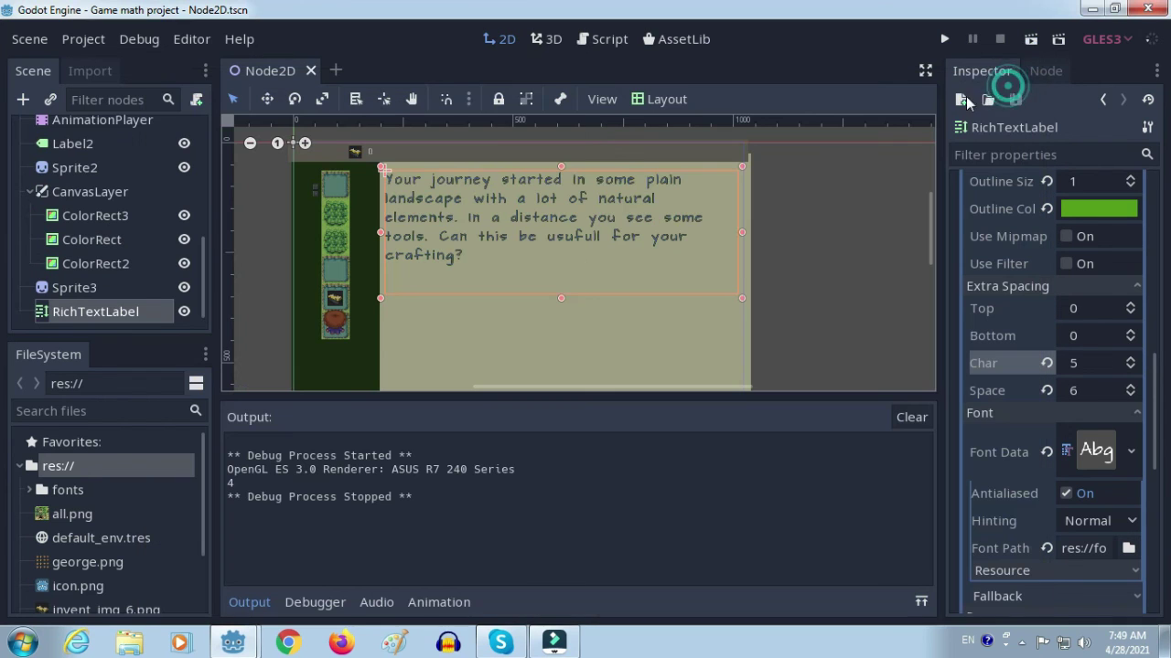
# Deselect the RichTextLabel and clear the debug messages from the Output panel.
pyautogui.click(772, 256)
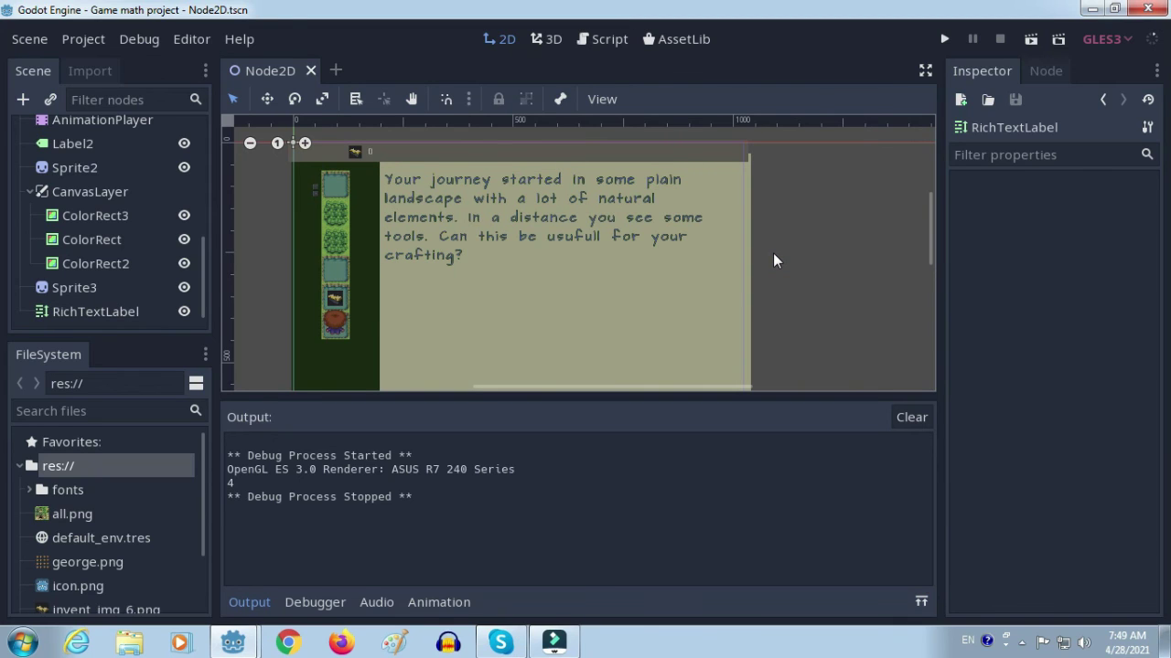
pyautogui.click(912, 417)
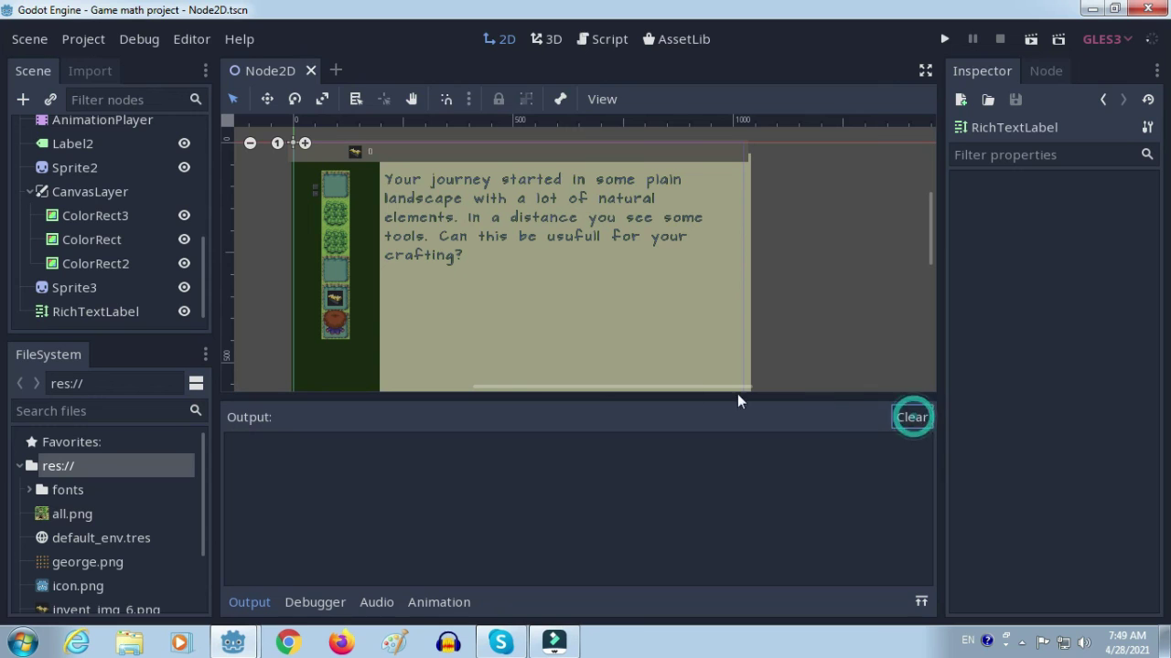
pyautogui.click(649, 393)
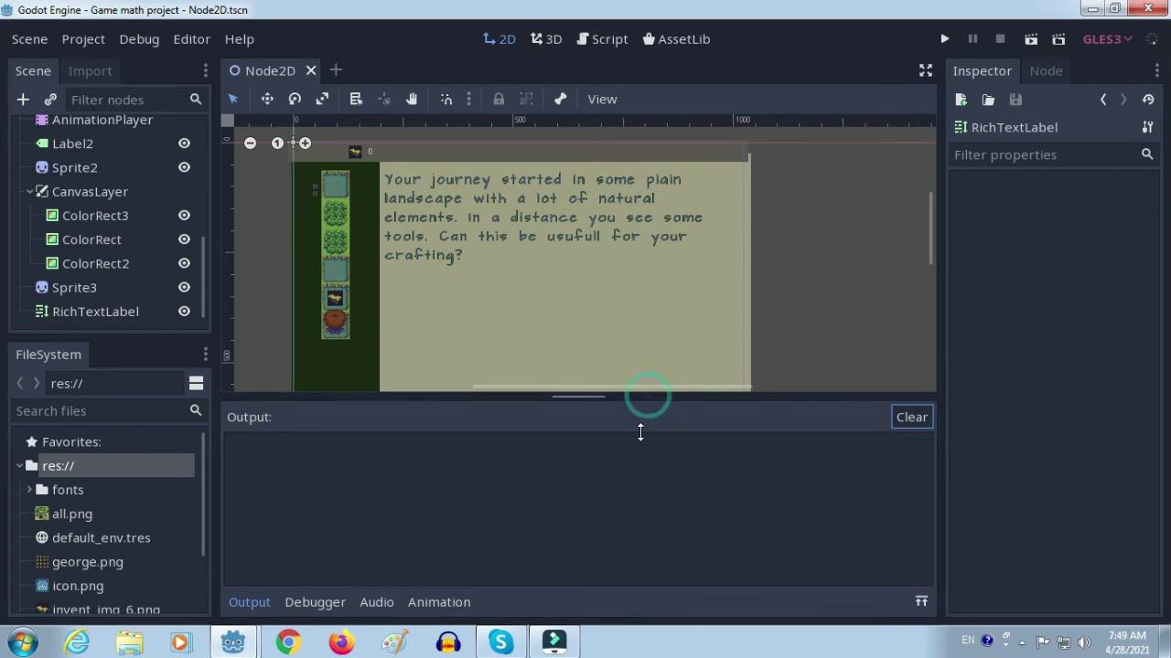